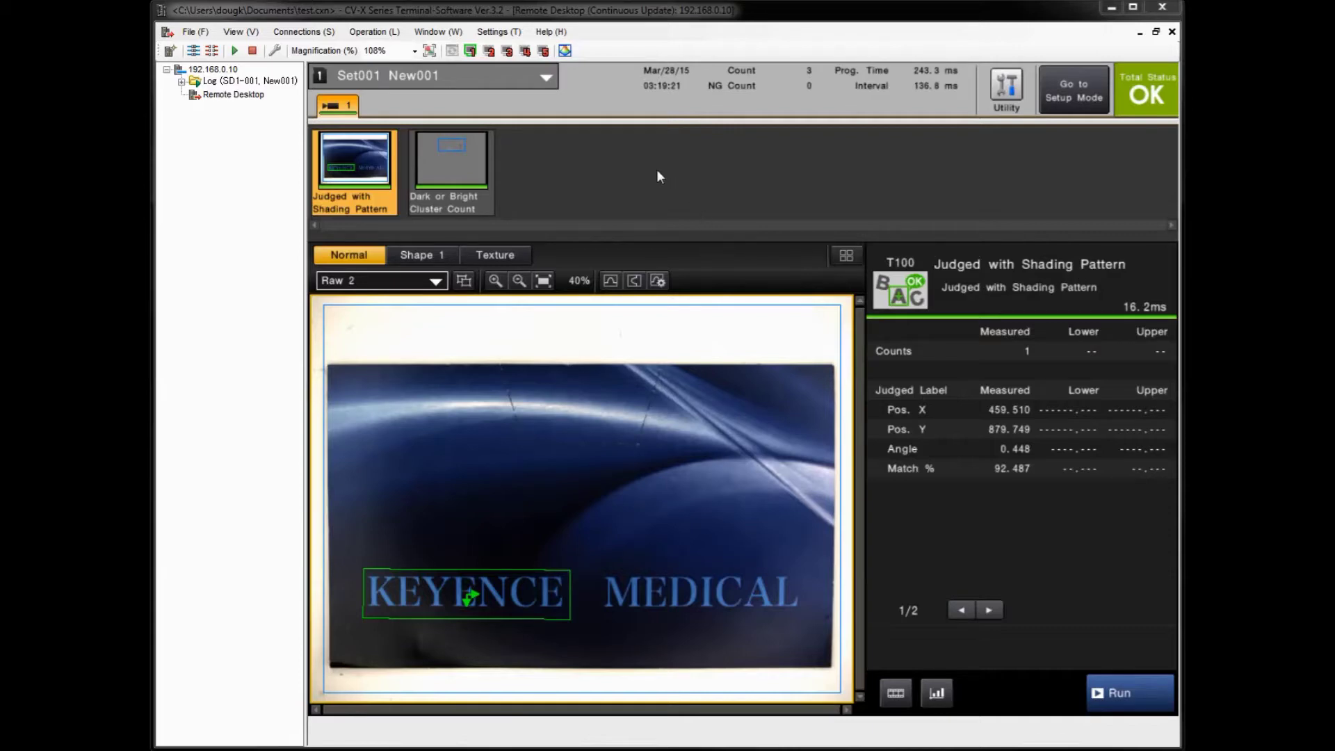
- Check the Dark or Bright Cluster Count and Judged with Shading Pattern results, then show archived images
left_click(437, 186)
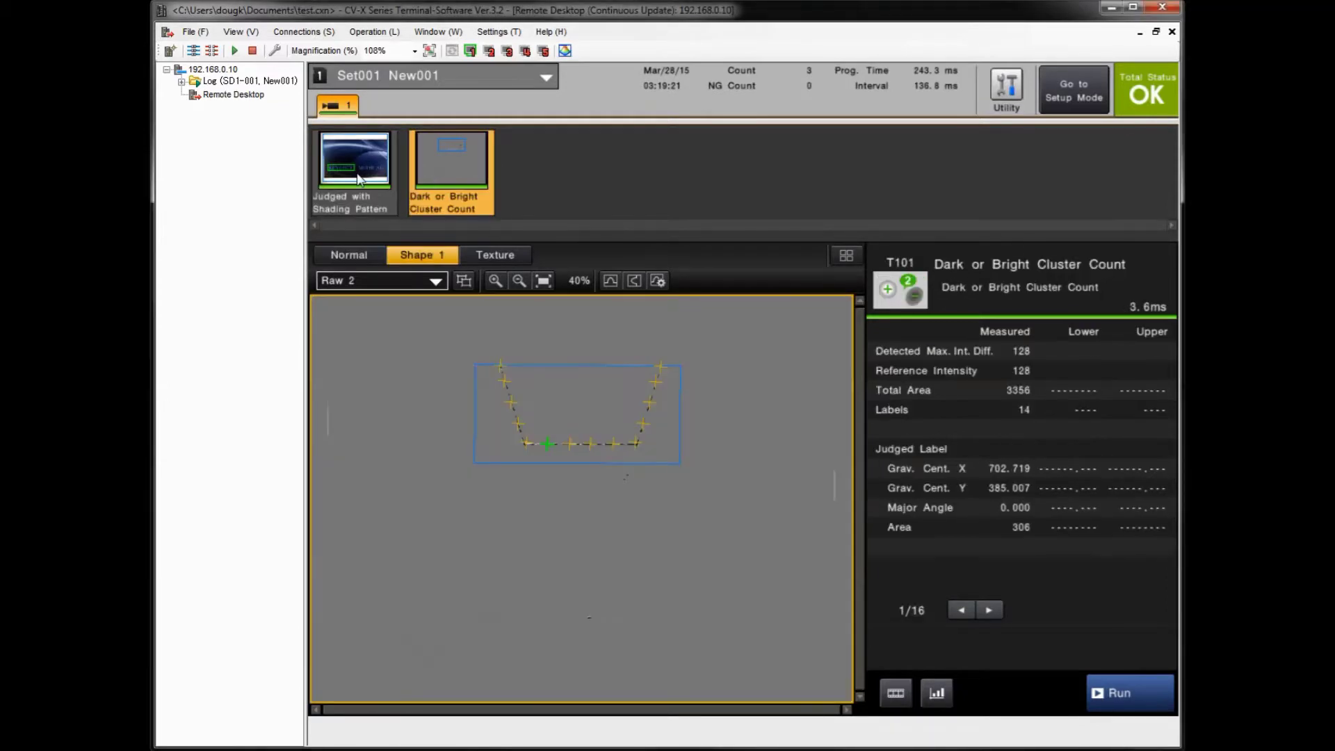
left_click(359, 178)
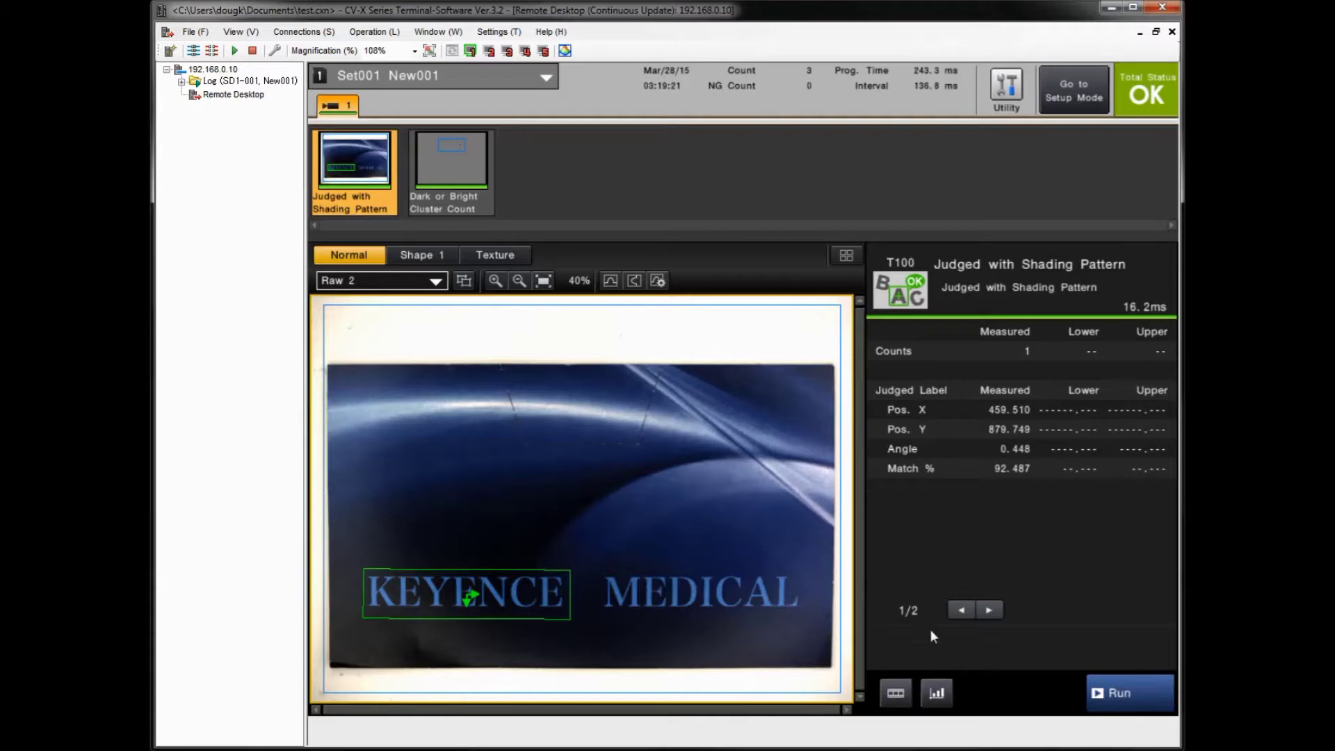
left_click(890, 700)
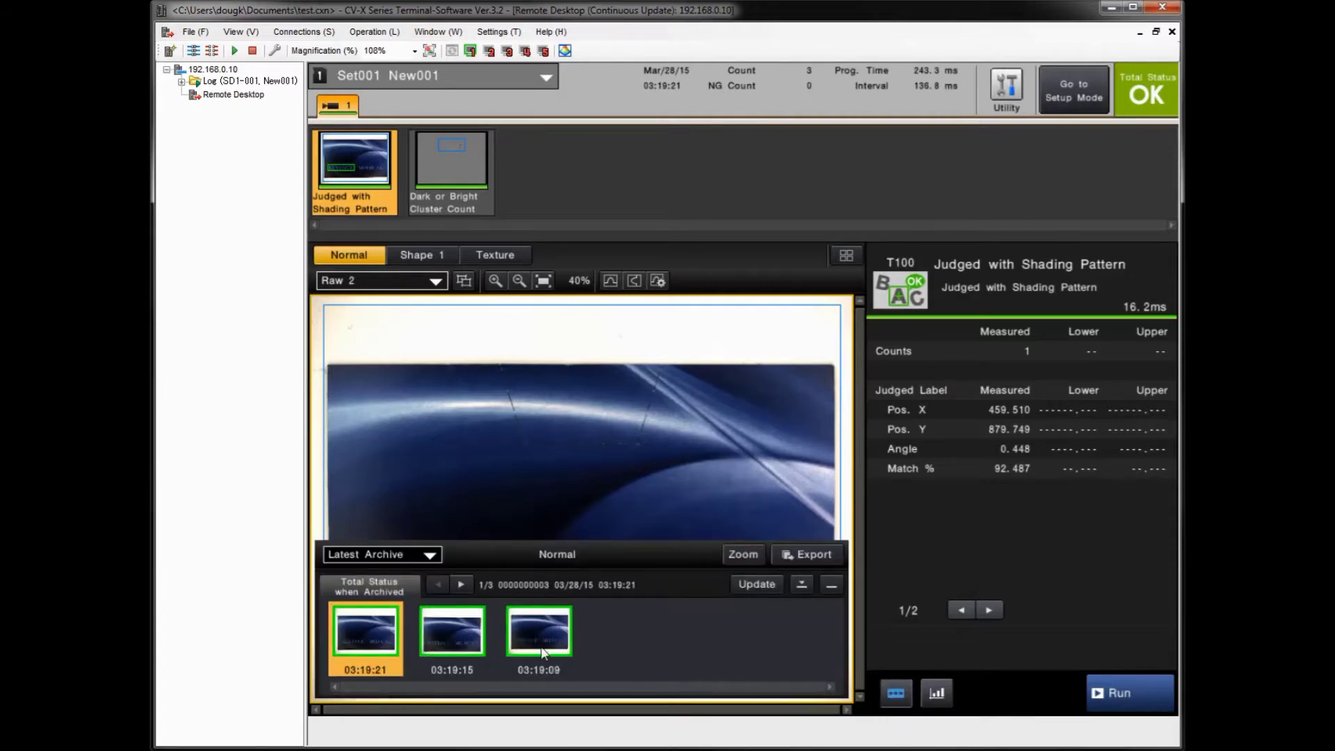
- View the 03:19:15 archived image, hide the archive strip, and enter Setup Mode
left_click(463, 649)
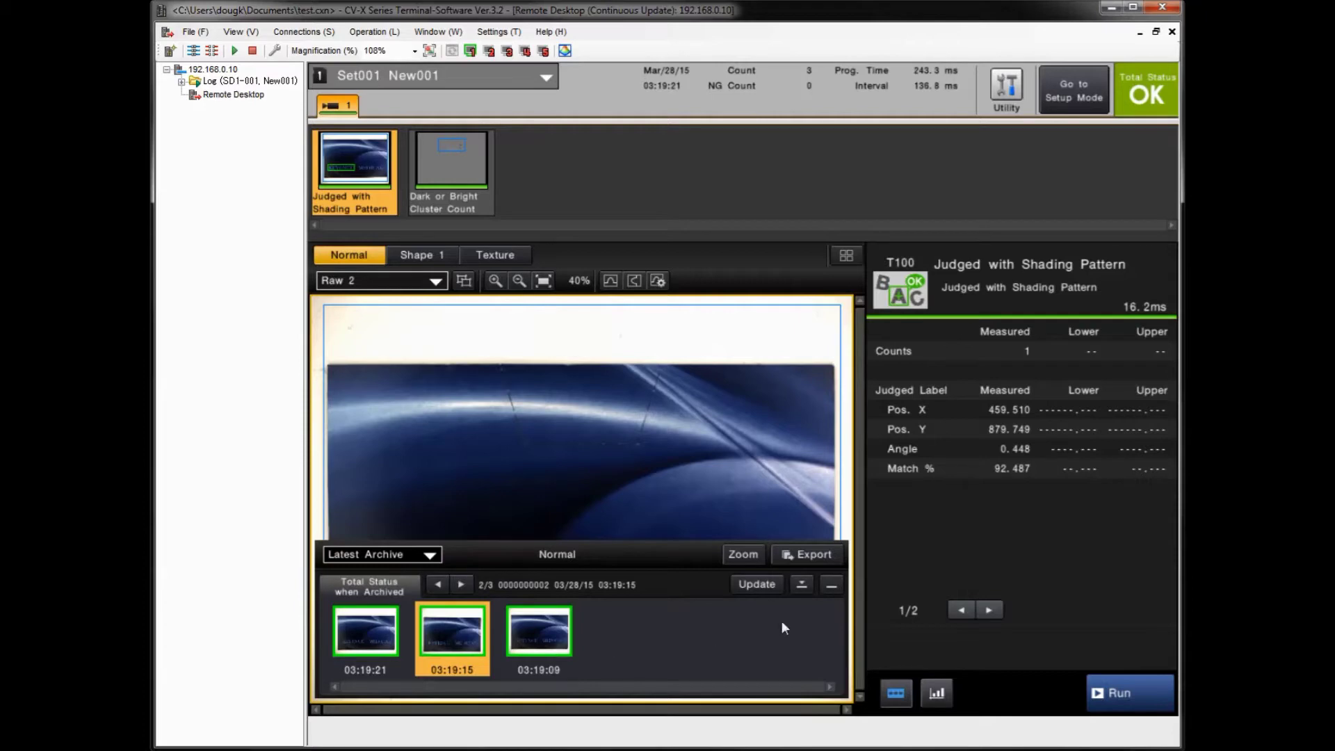
left_click(830, 588)
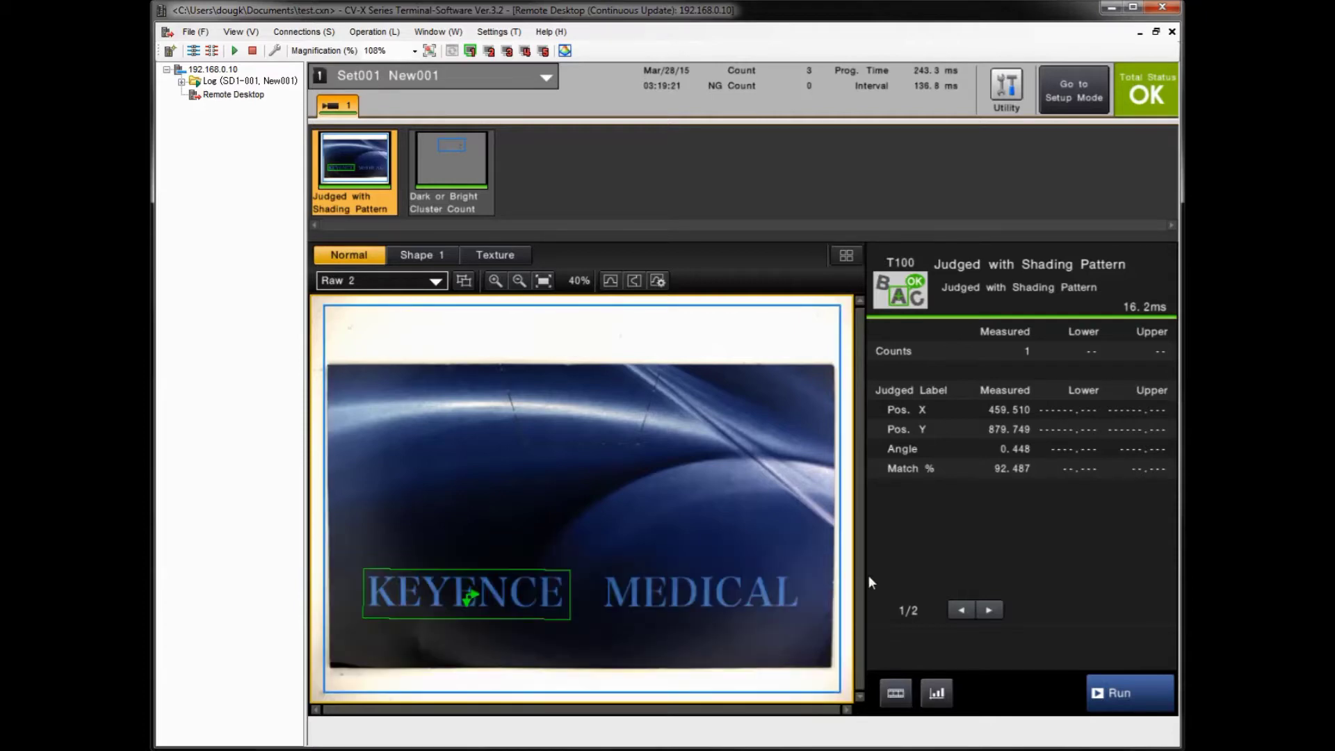
left_click(1064, 97)
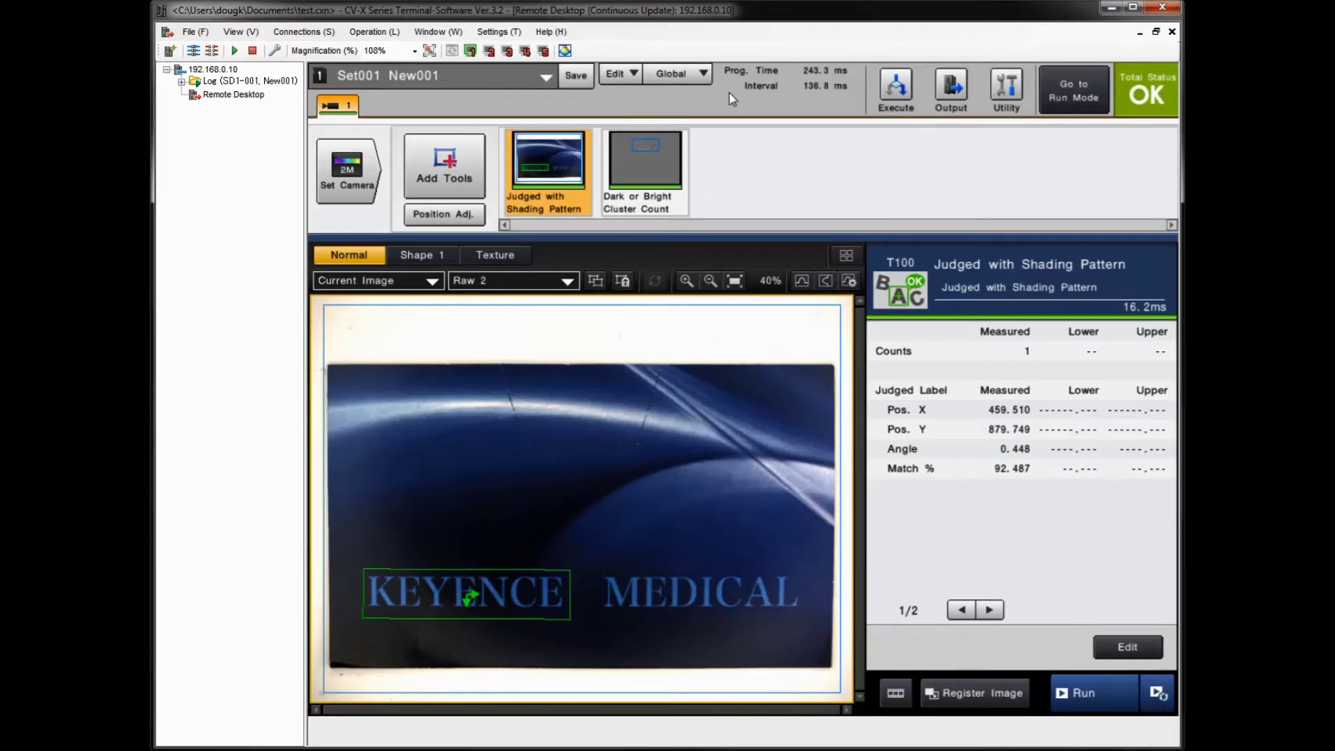
left_click(664, 75)
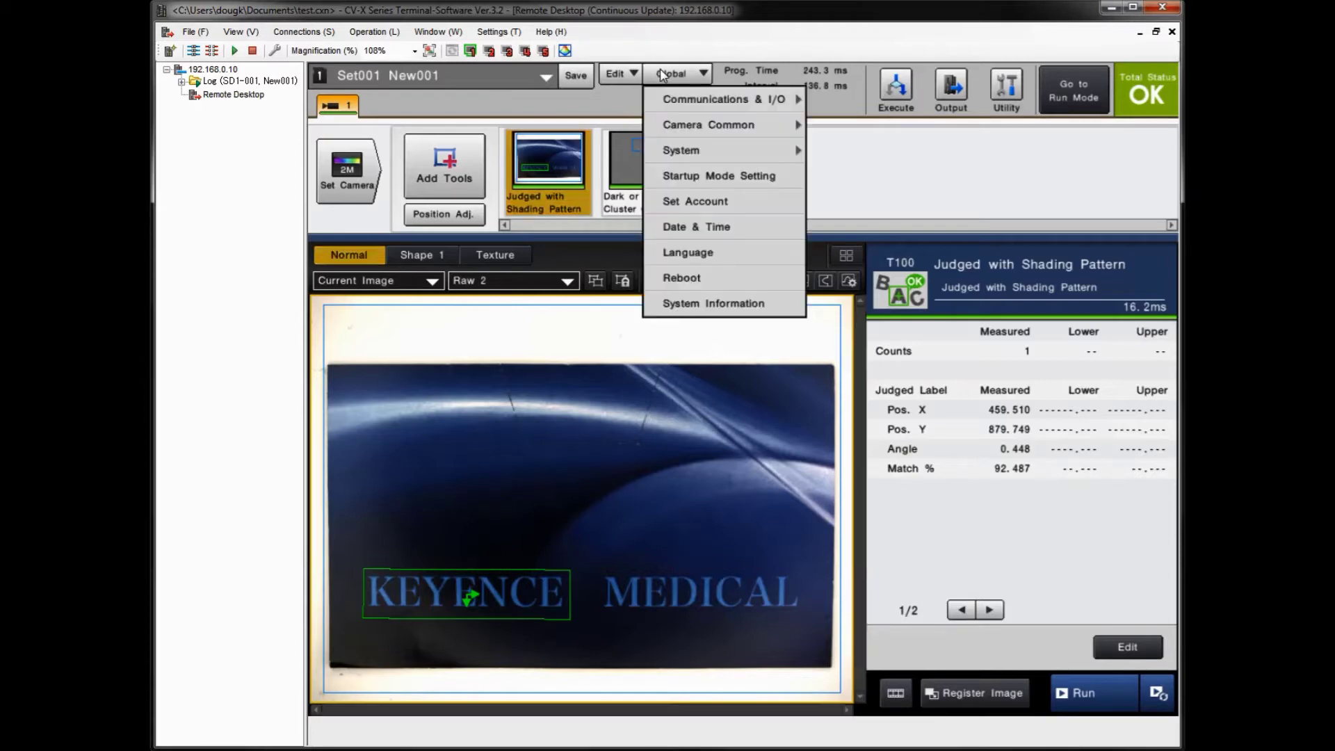
left_click(681, 102)
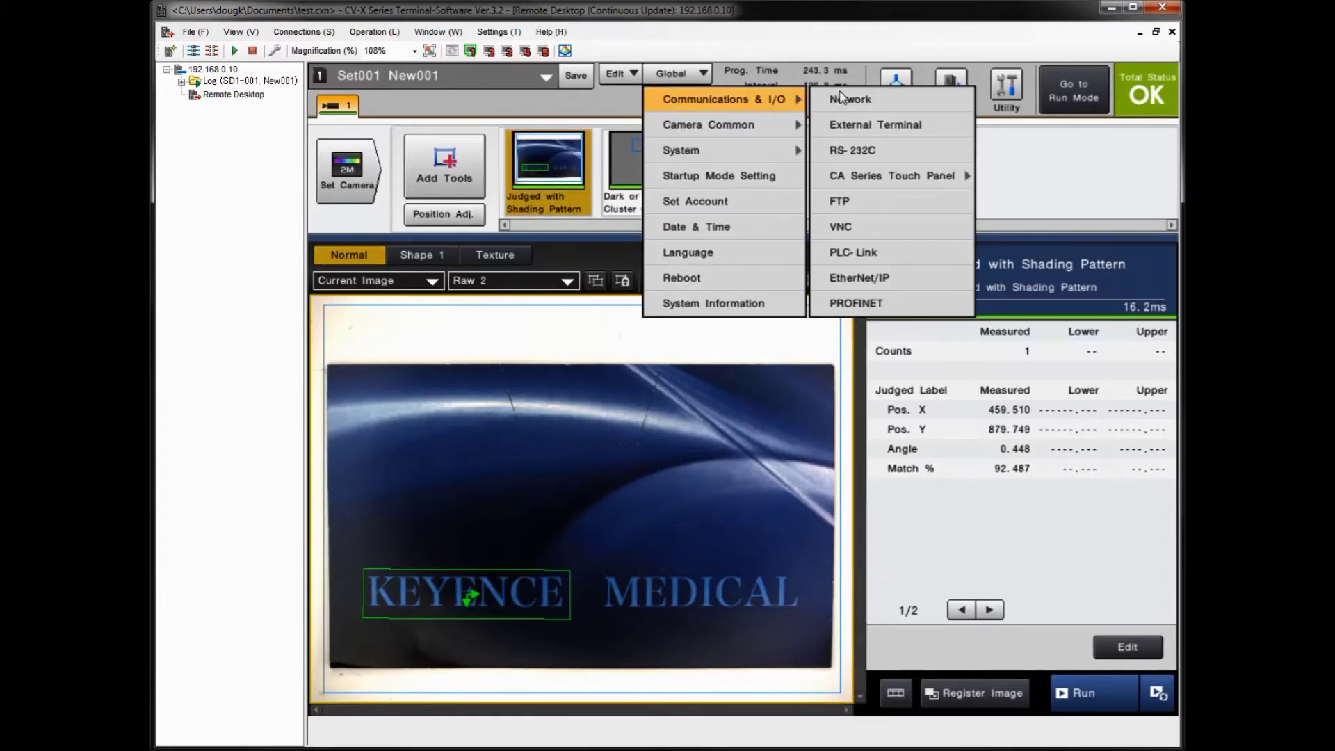
left_click(841, 97)
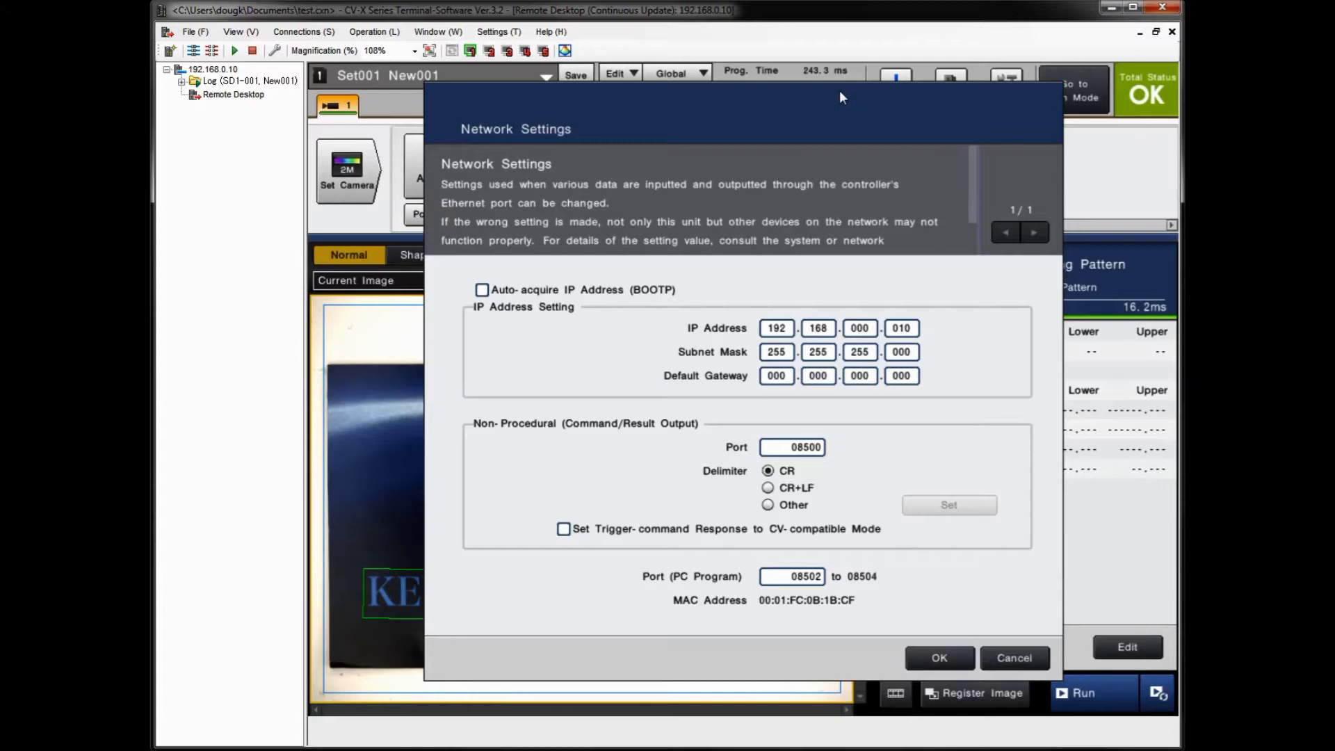
left_click(962, 657)
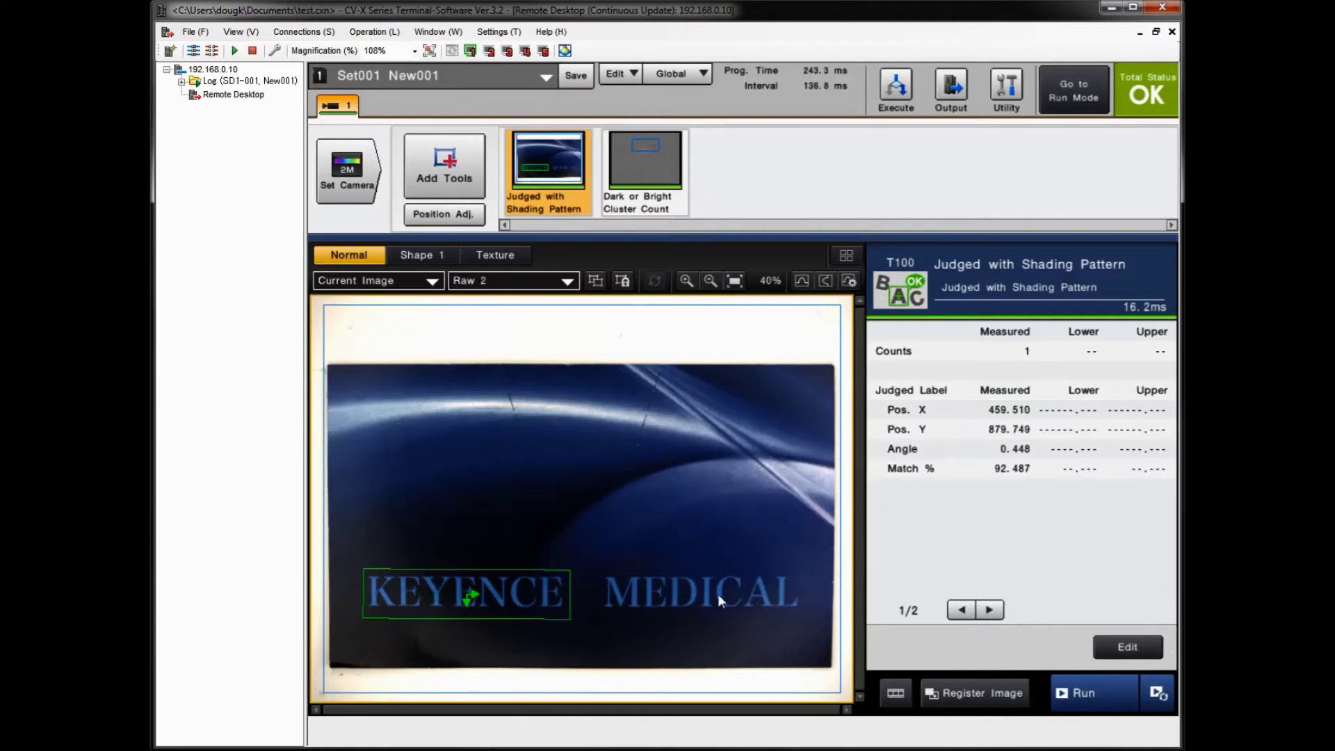
left_click(1116, 12)
- Open the Workspace Upload/Download dialog on its Download from Controller tab
mouse_move(447, 53)
left_mouse_down()
mouse_move(880, 210)
mouse_move(435, 87)
mouse_move(437, 67)
left_mouse_up()
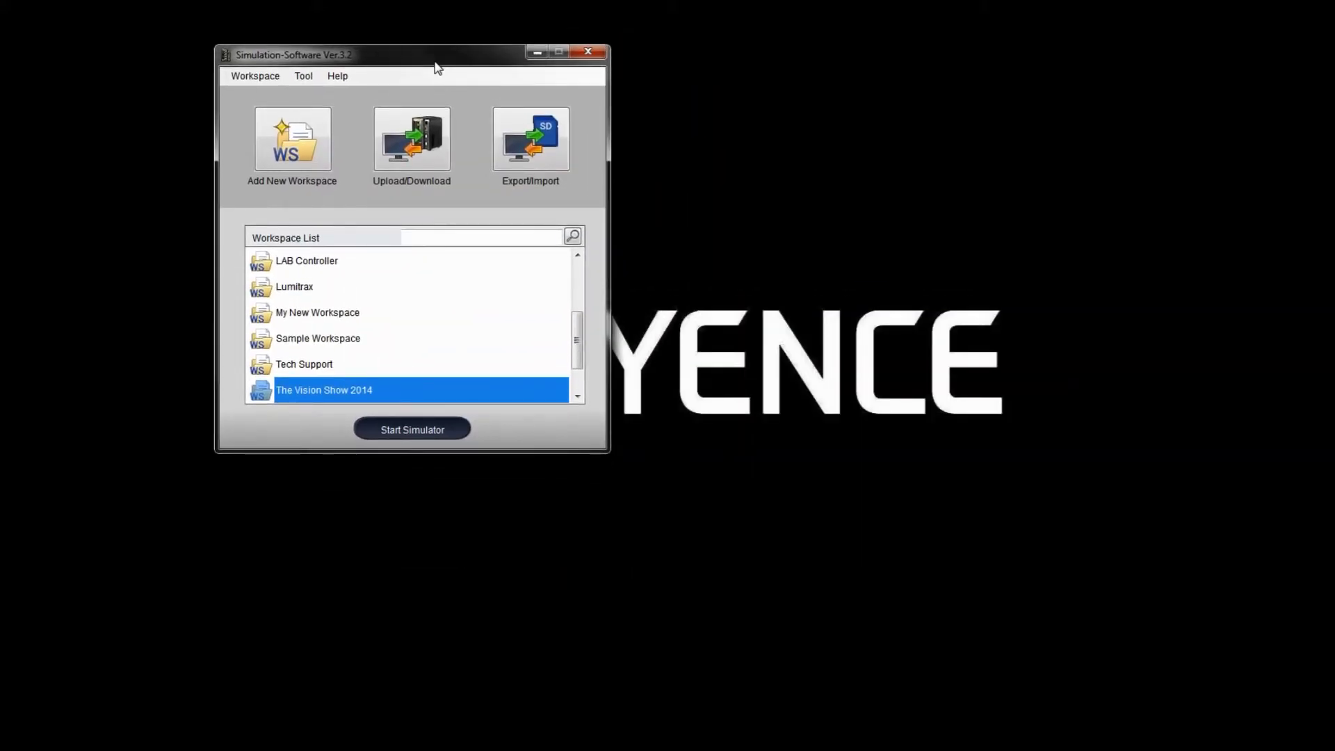
left_click(418, 152)
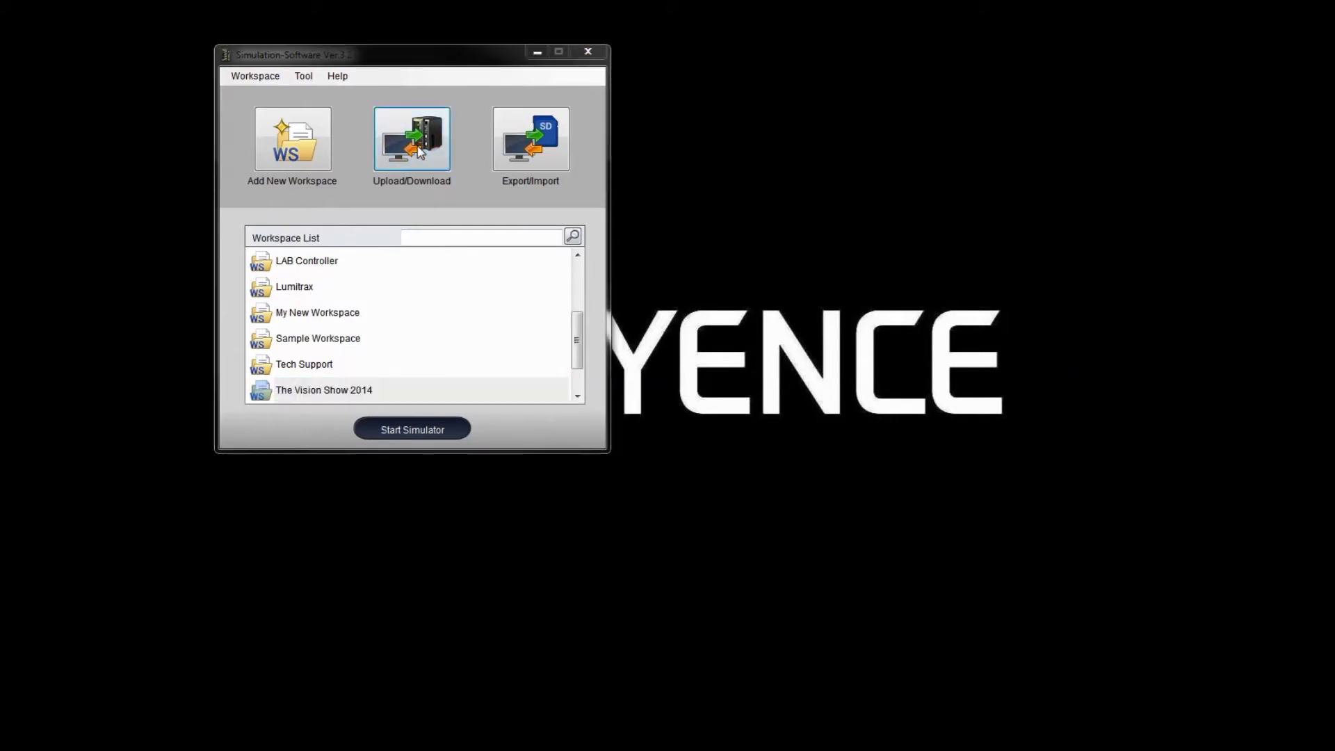
left_click_drag(862, 101, 678, 35)
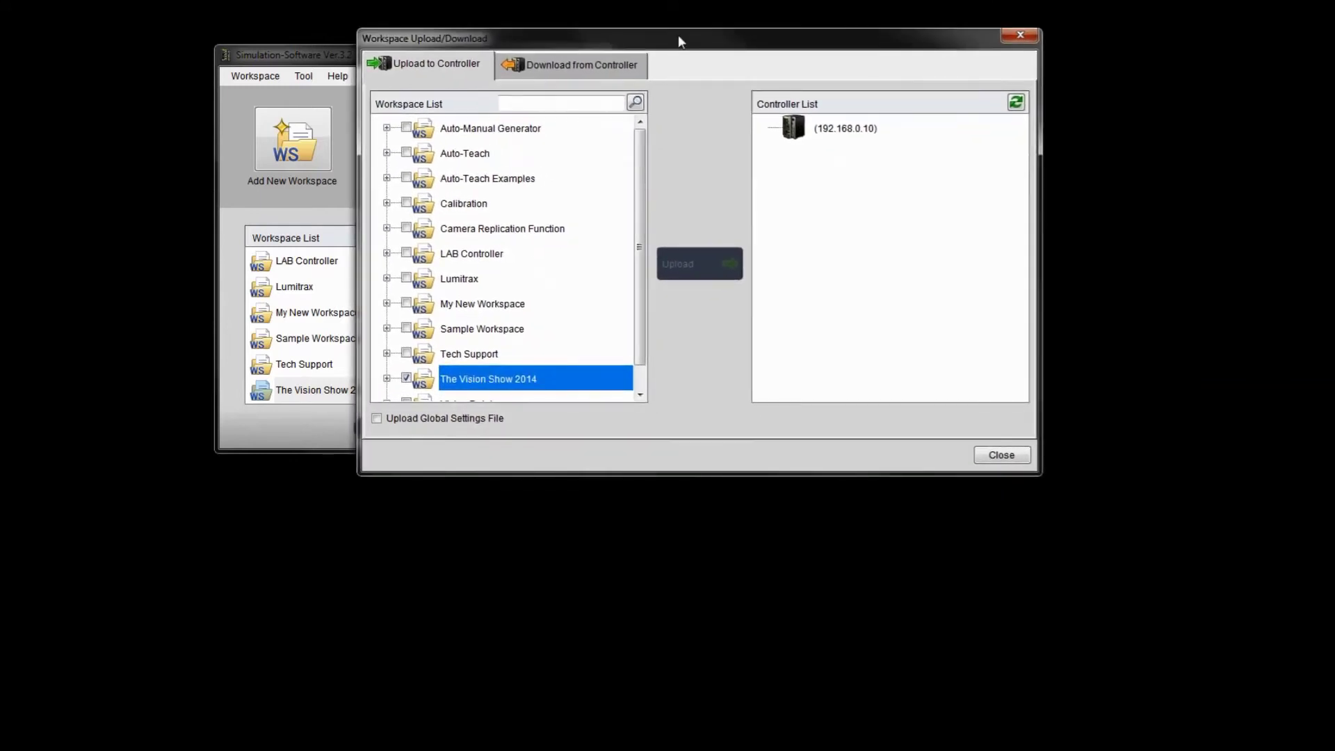
left_click(587, 63)
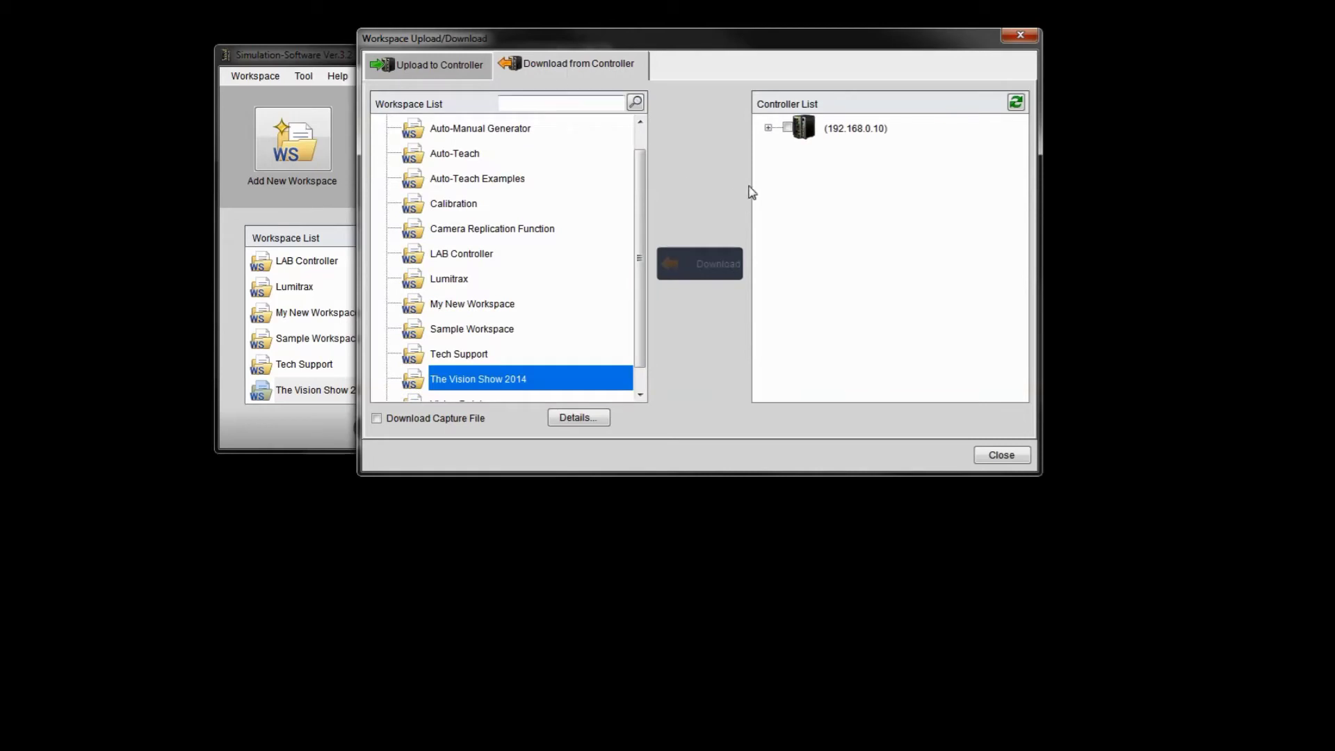
- Refresh controllers, keep only SD1's programs selected, and include capture files in the download
left_click(1016, 102)
left_click(769, 129)
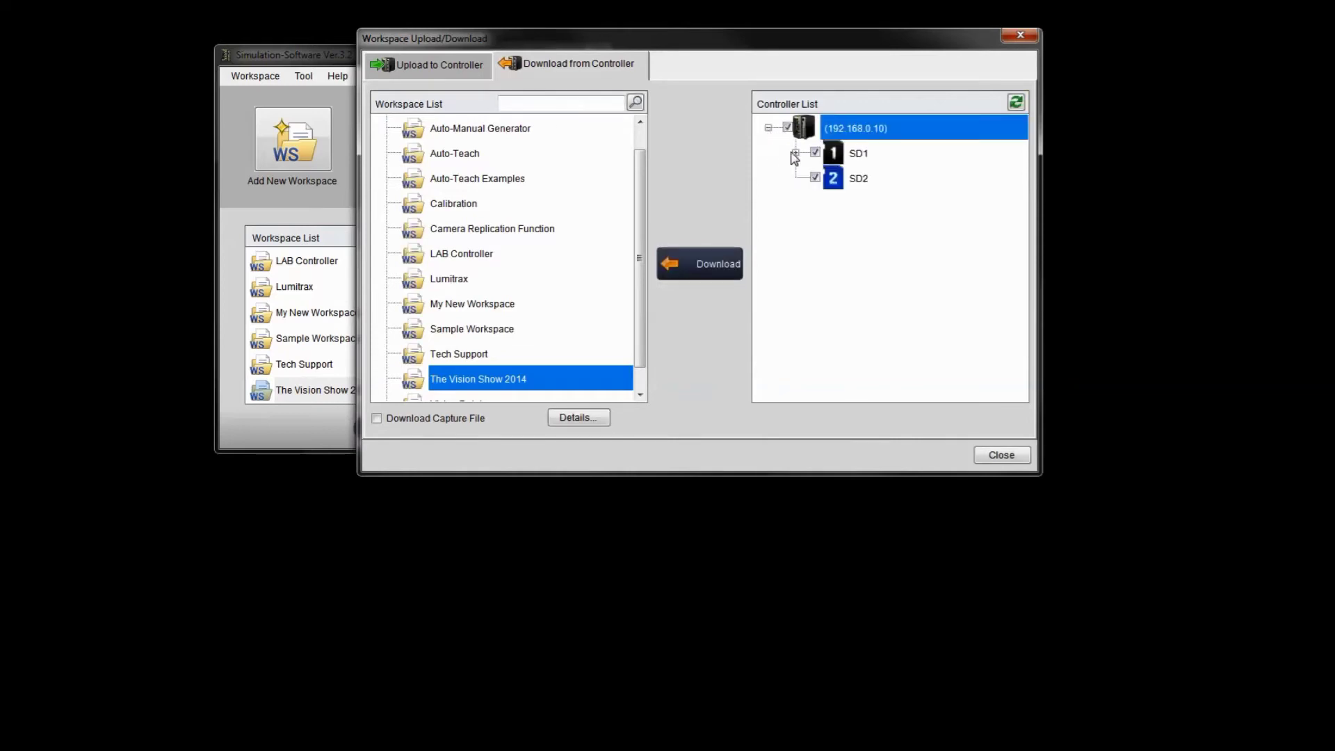
left_click(795, 153)
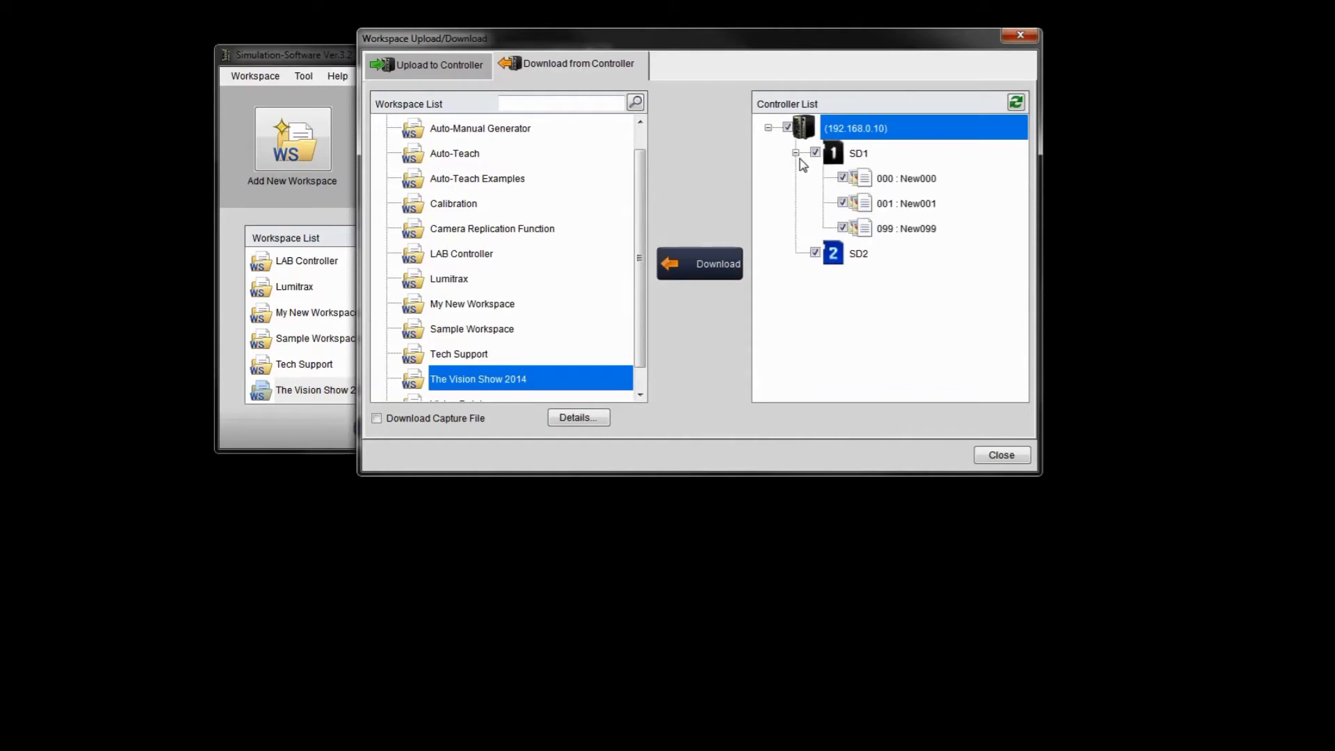
left_click(815, 253)
left_click(377, 419)
left_click(572, 419)
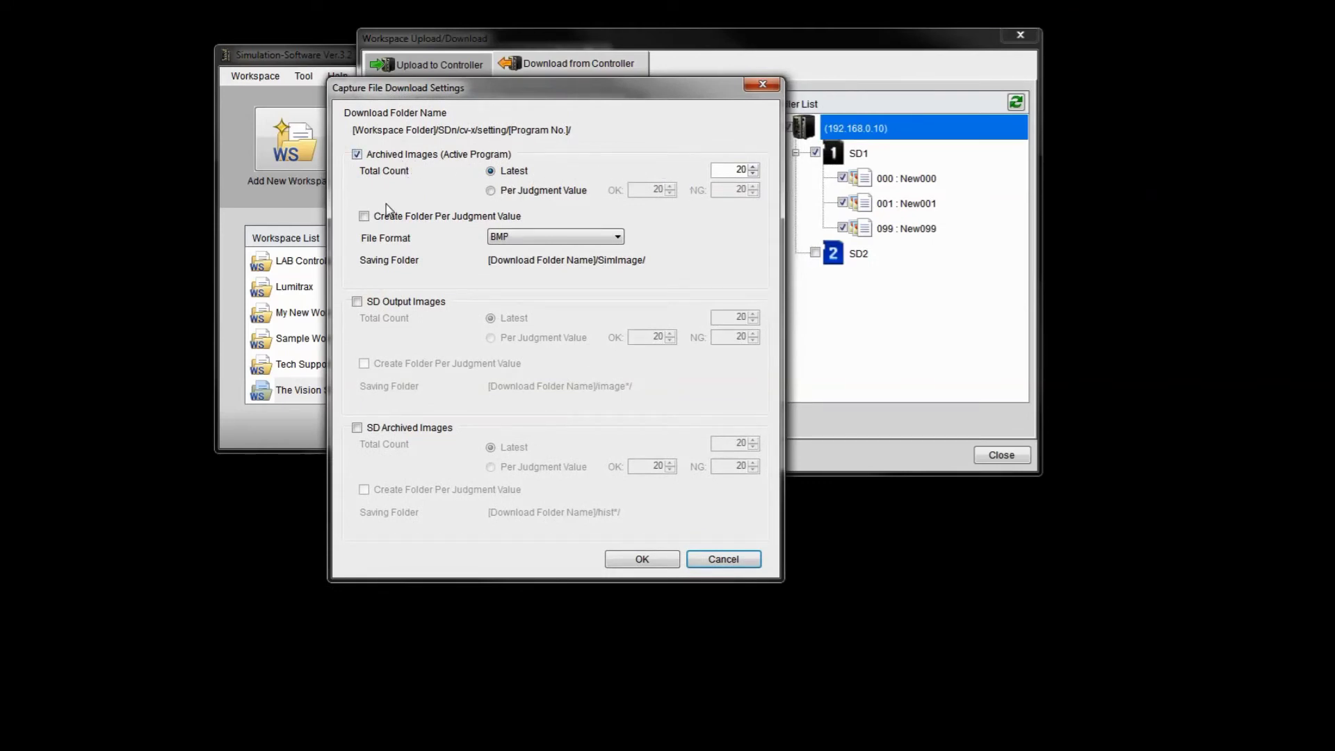
left_click(490, 191)
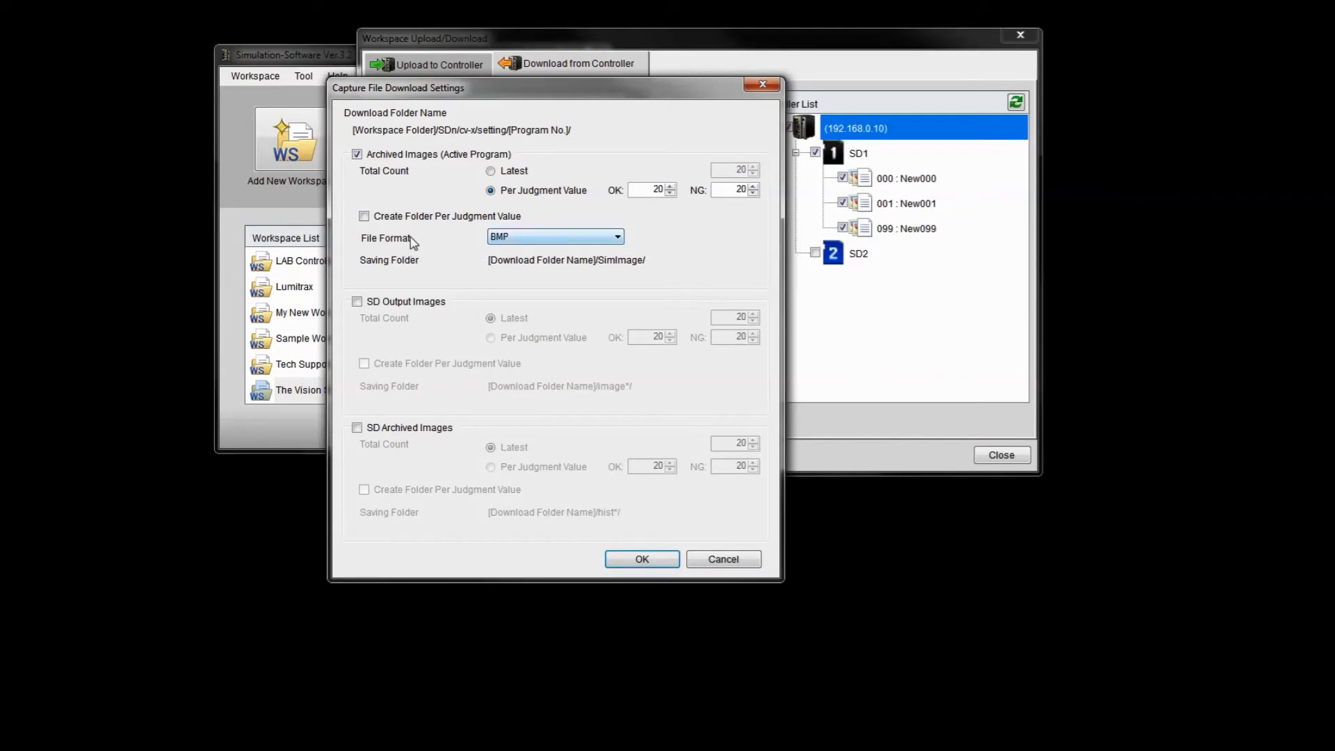
left_click(368, 217)
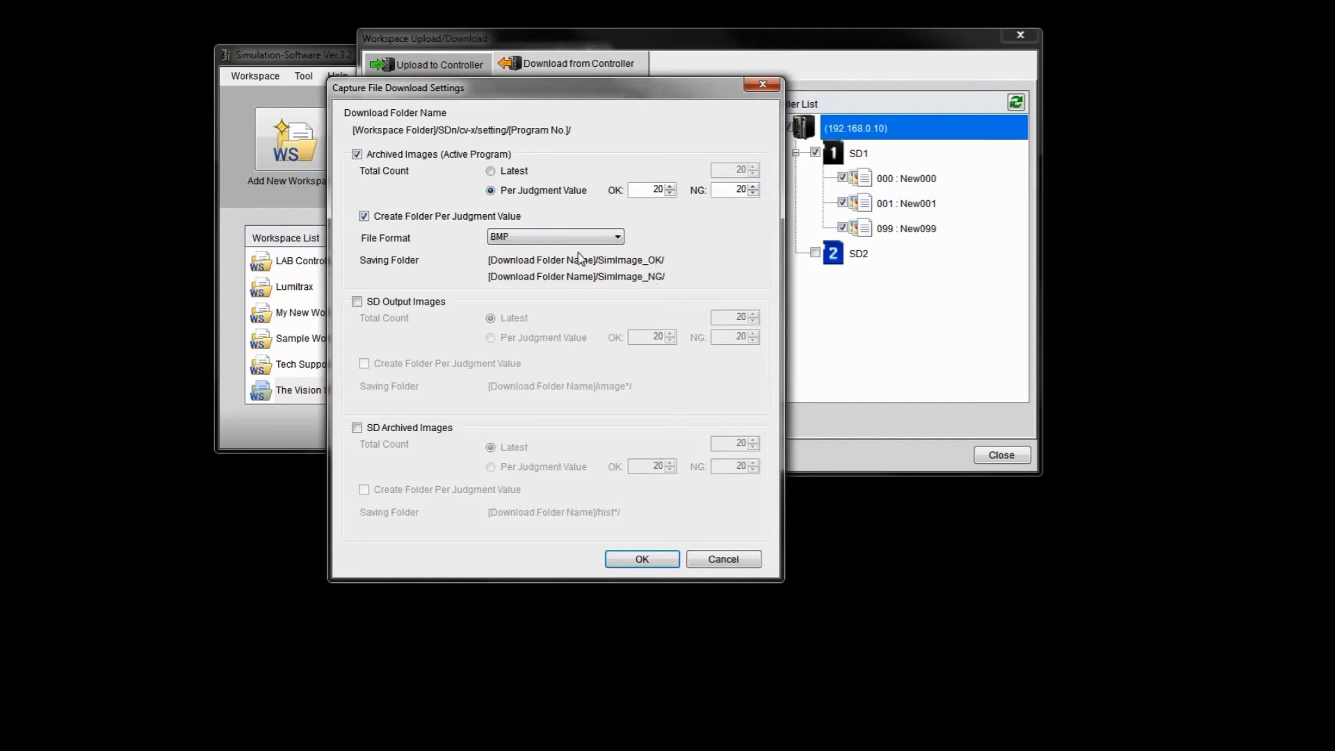
left_click(364, 216)
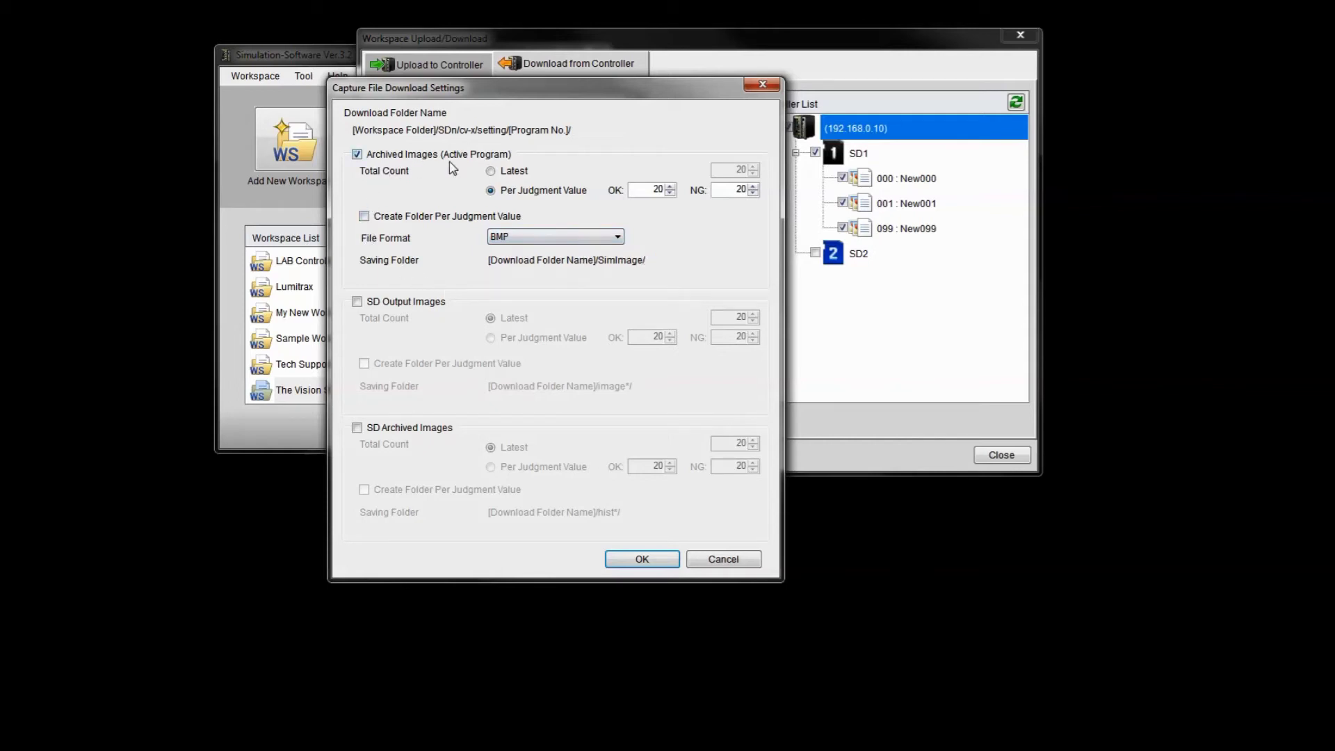
left_click(491, 171)
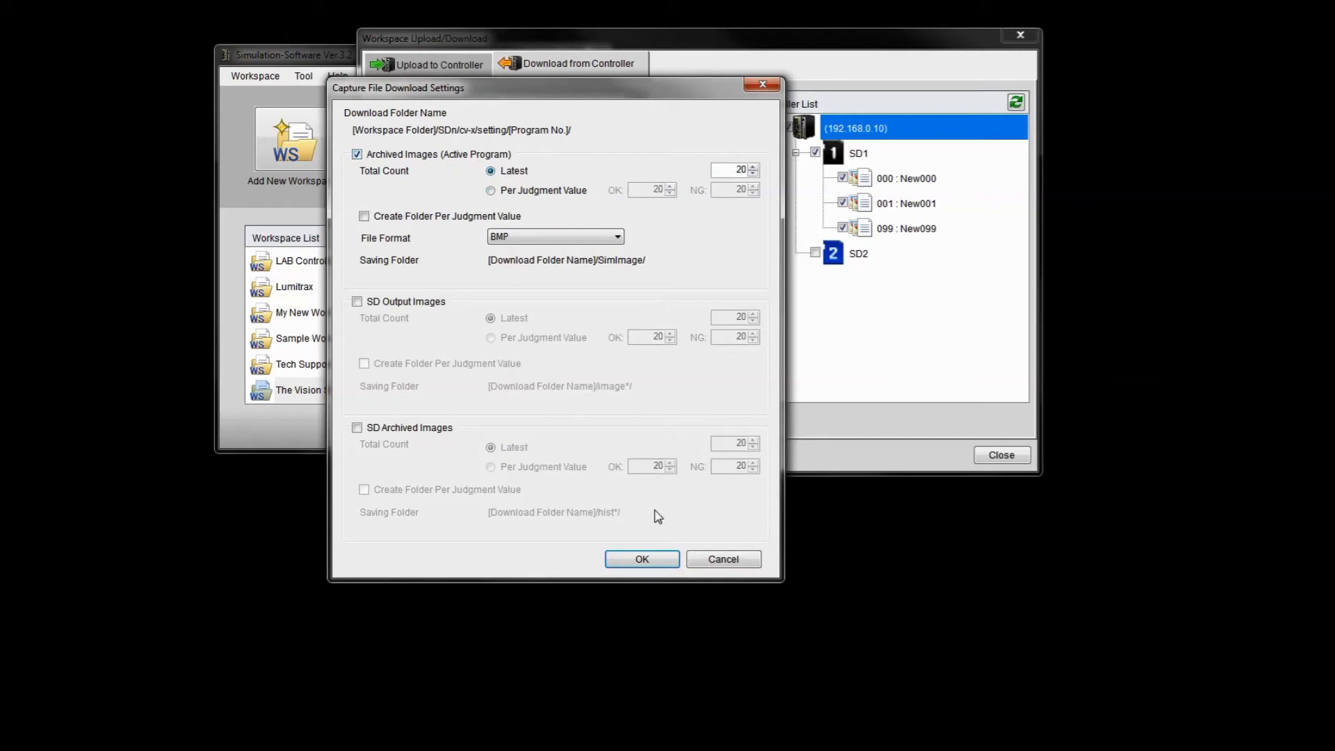
left_click(641, 559)
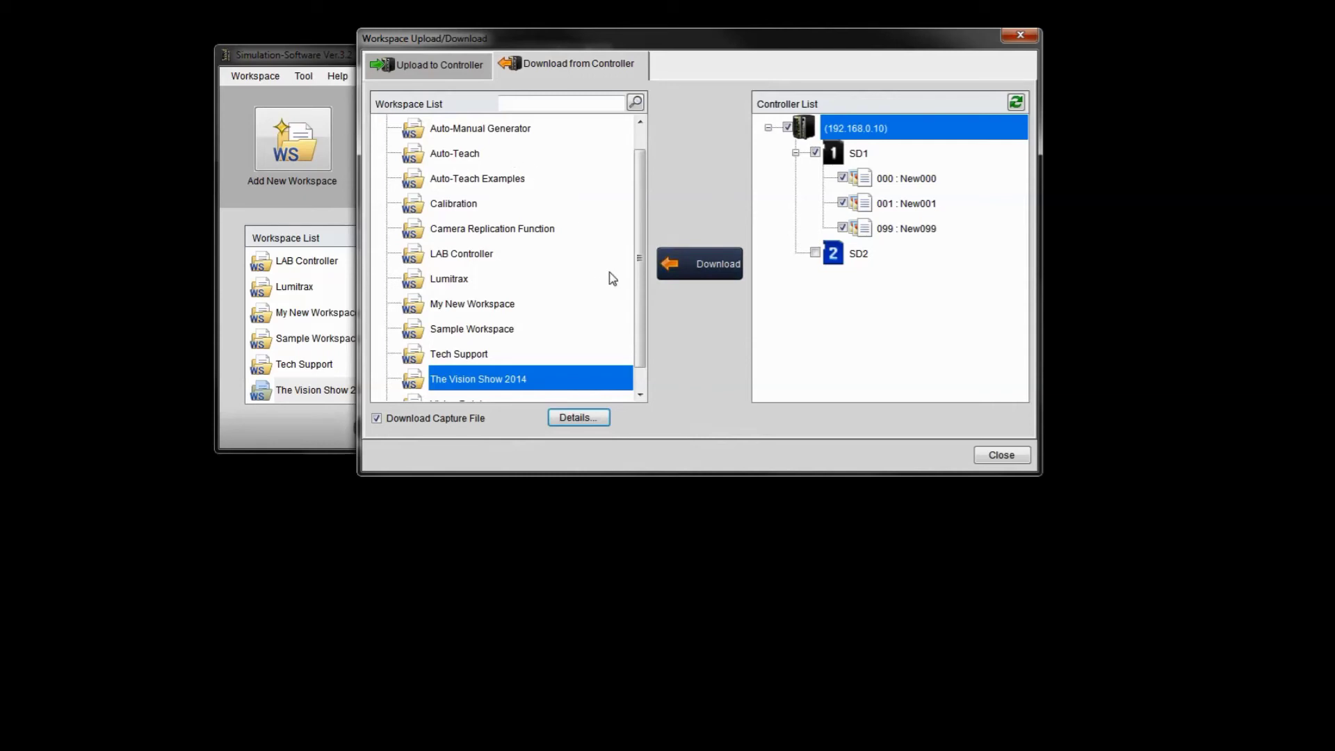
- Download the SD1 programs into a new workspace named TEST
scroll(637, 281, "up", 1)
scroll(632, 214, "down", 2)
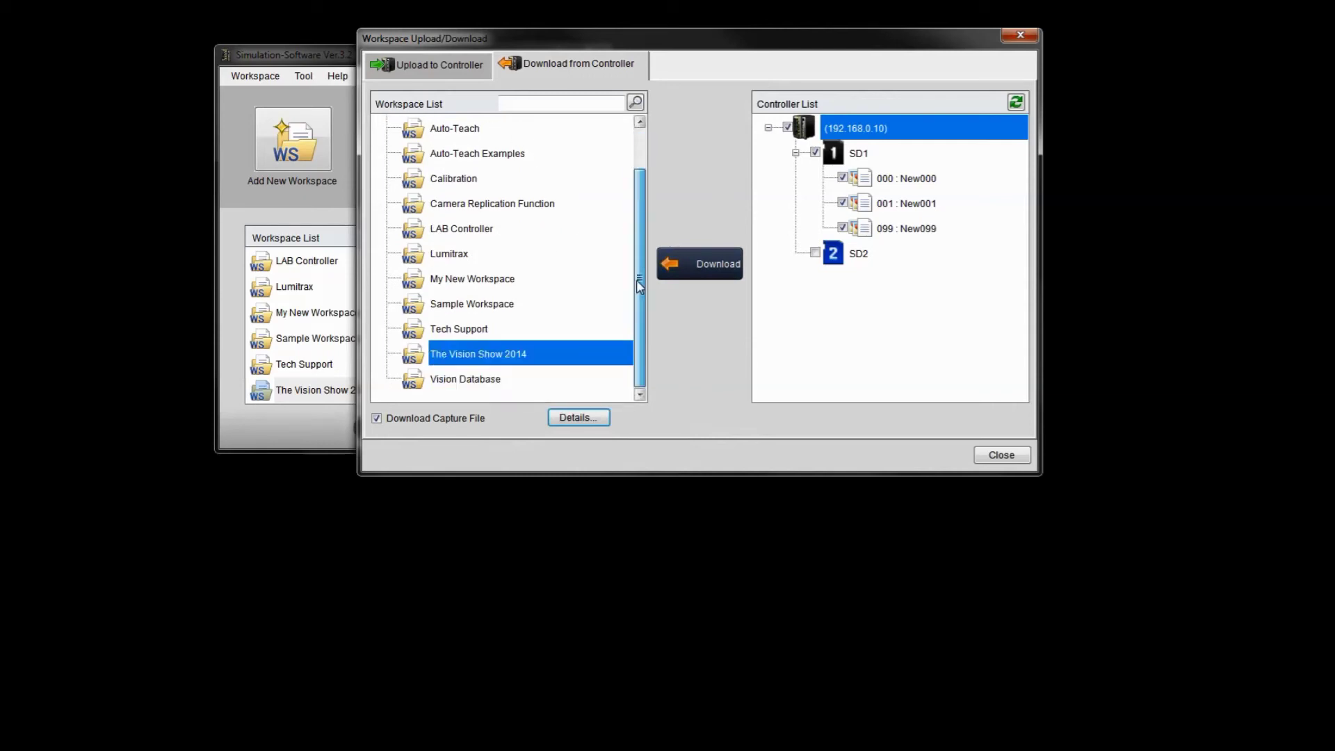
left_click(454, 288)
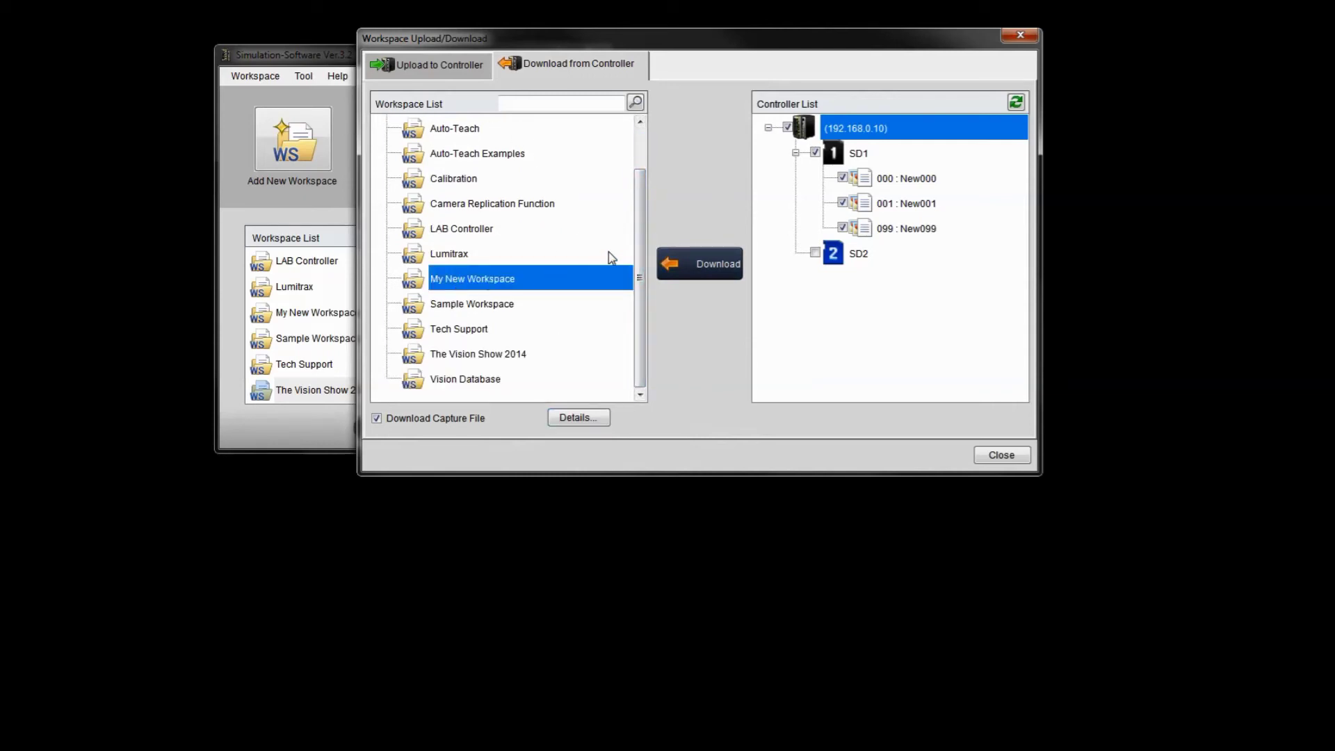
scroll(643, 244, "up", 2)
left_click(458, 135)
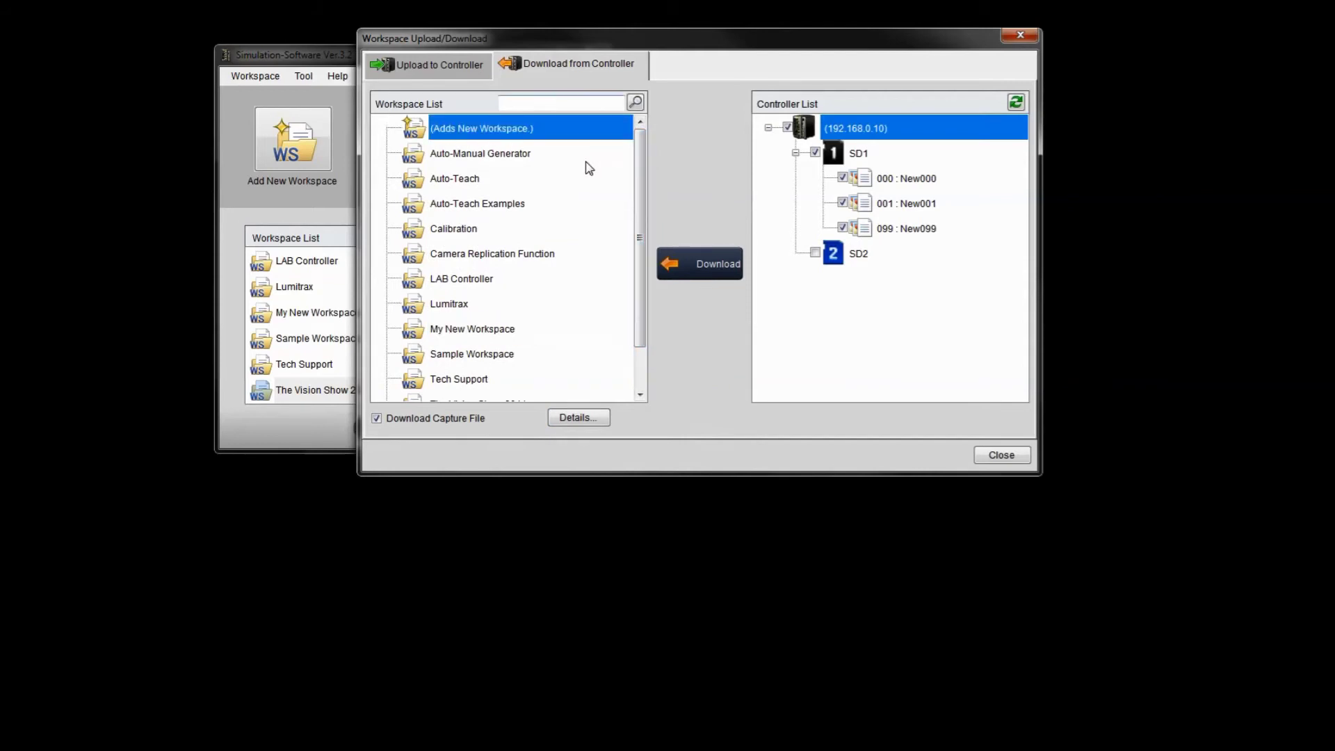
left_click(714, 277)
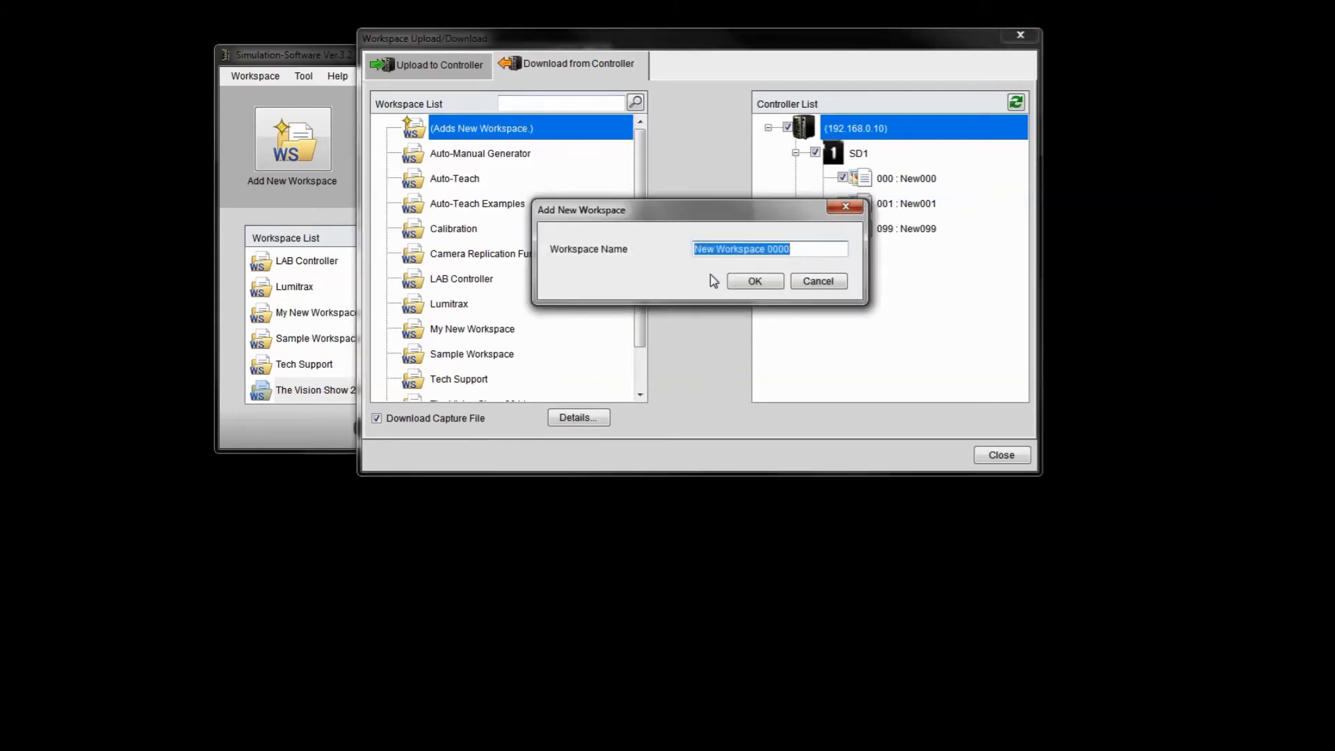
type("TEST")
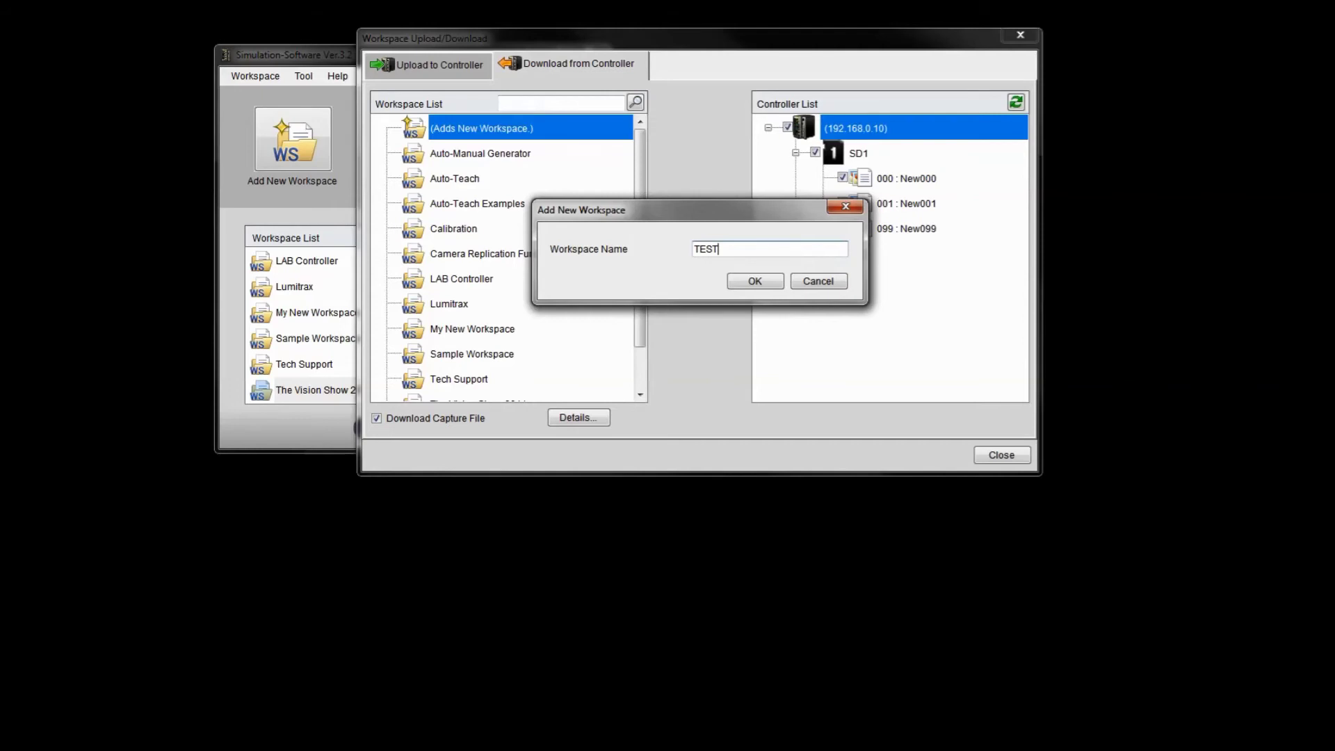
left_click(751, 284)
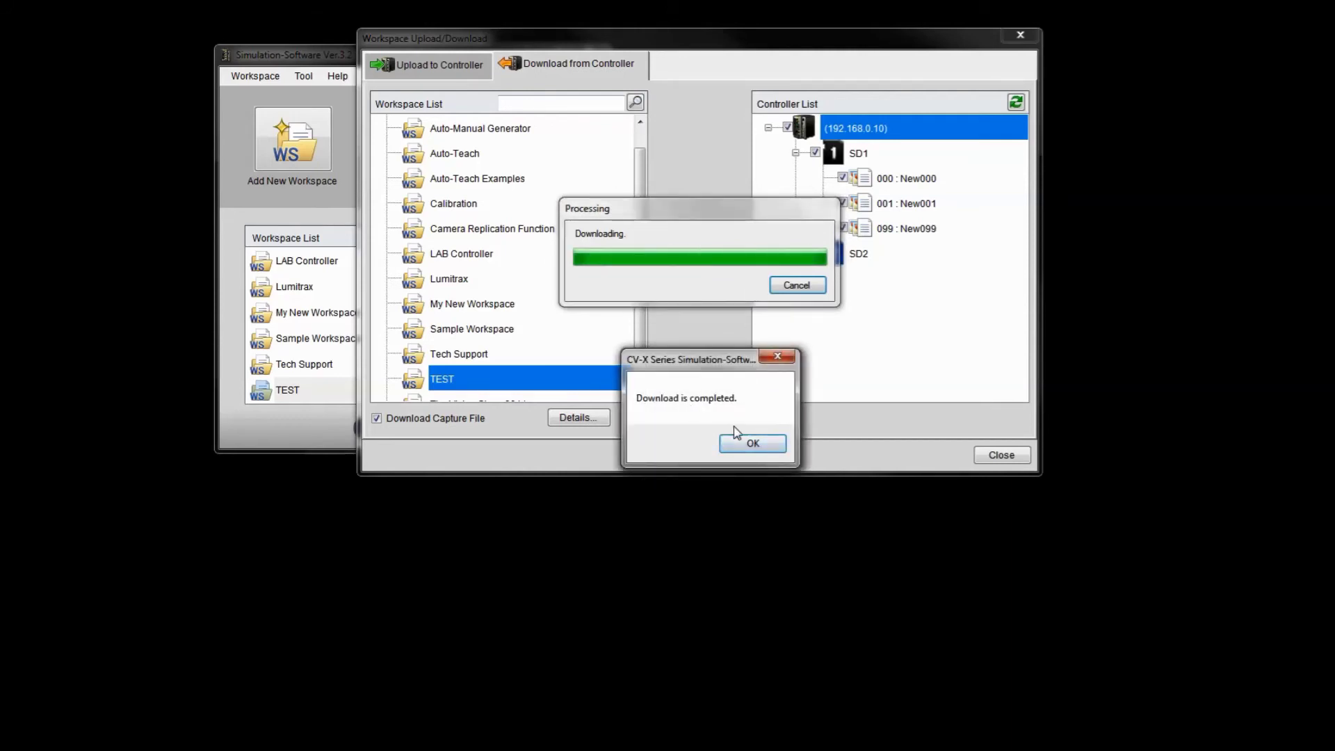
- Dismiss the download-completed message, close the transfer window, and launch the TEST workspace
left_click(744, 448)
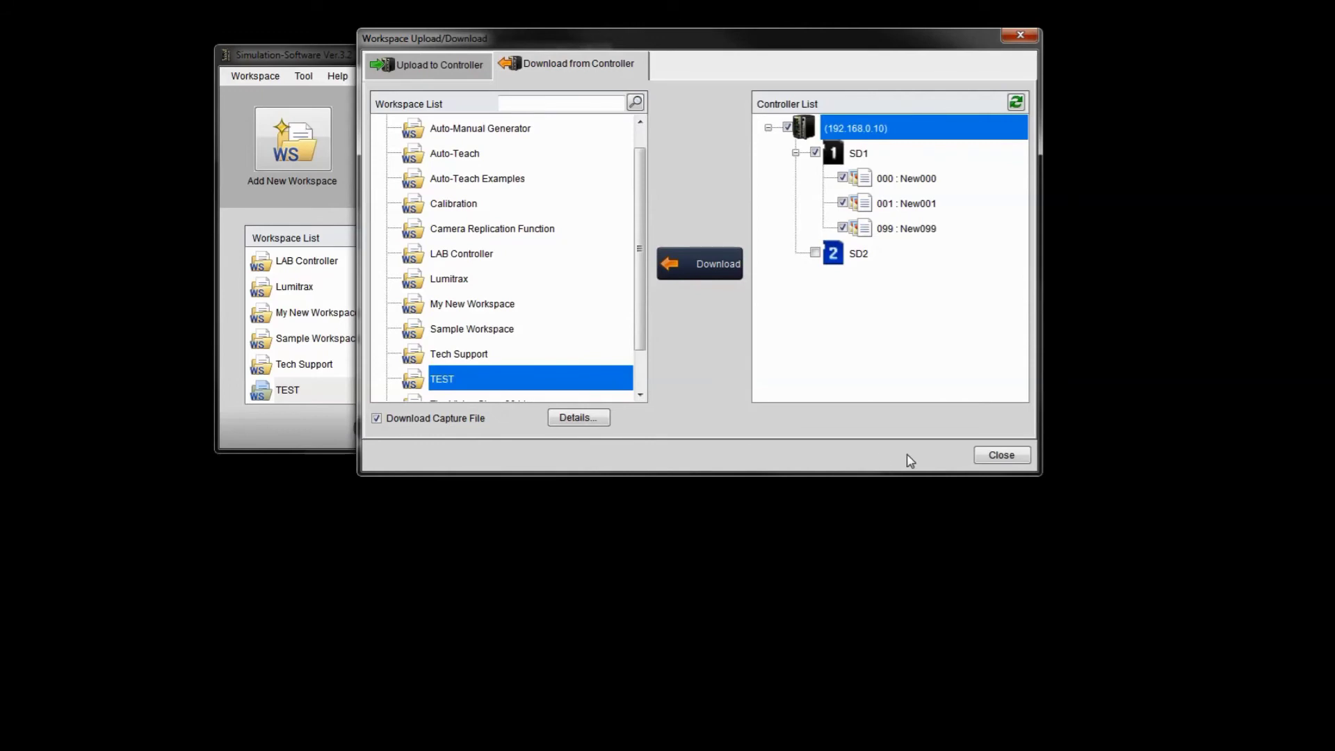
left_click(1002, 455)
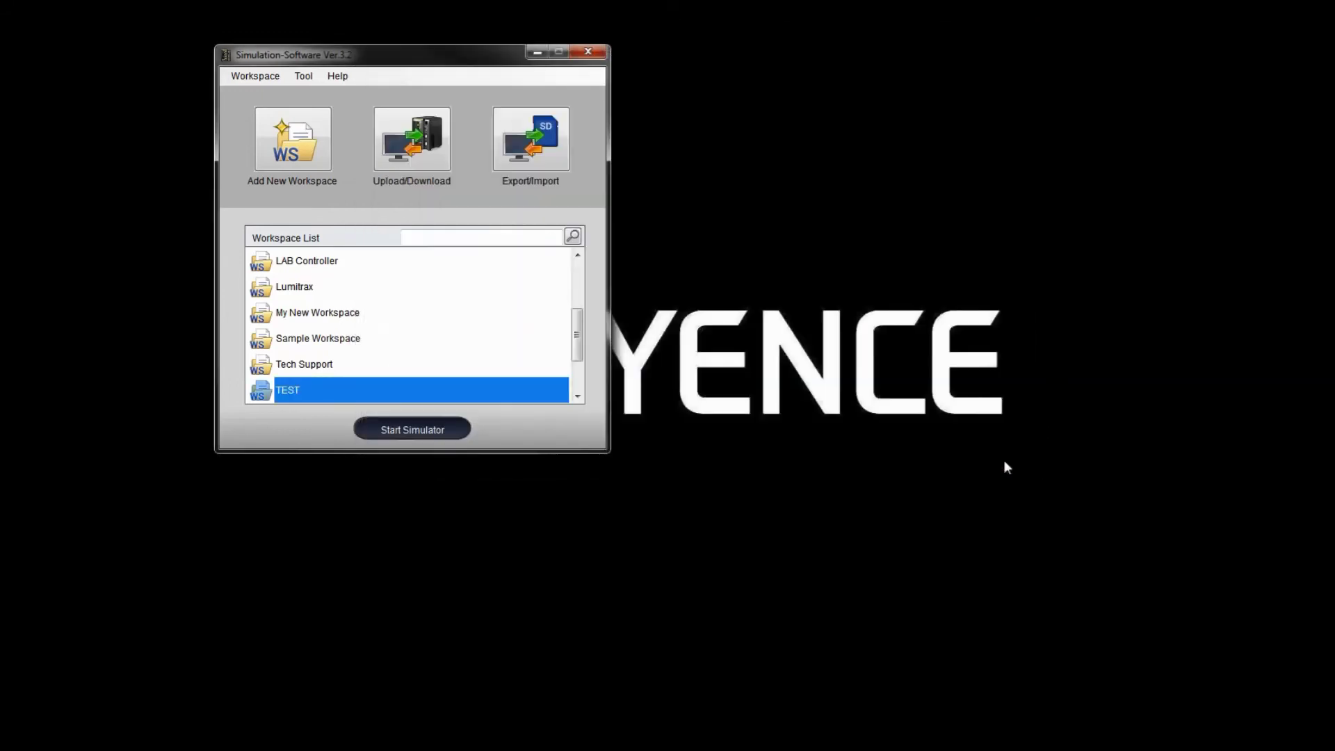
double_click(311, 390)
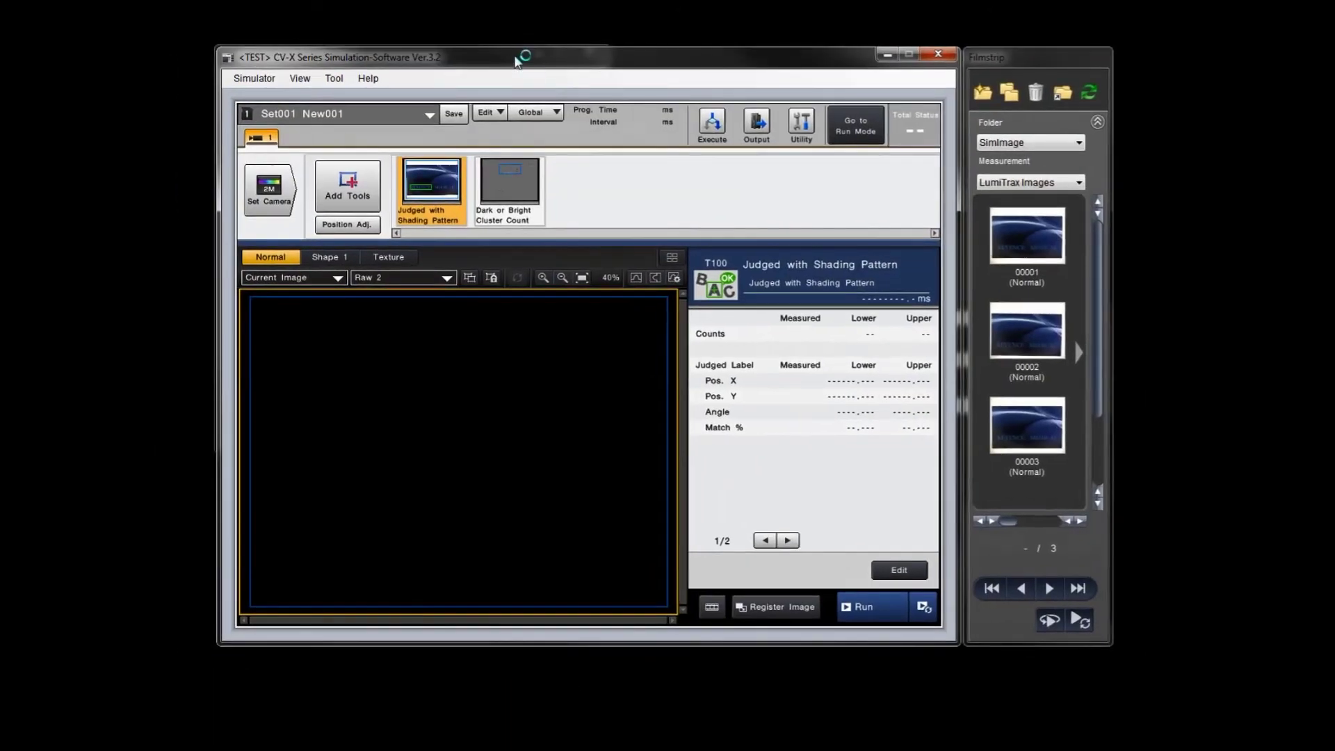
- Step through all three saved images, ending on image 00002 judged OK at 89.964%
left_click(1049, 589)
left_click(1050, 592)
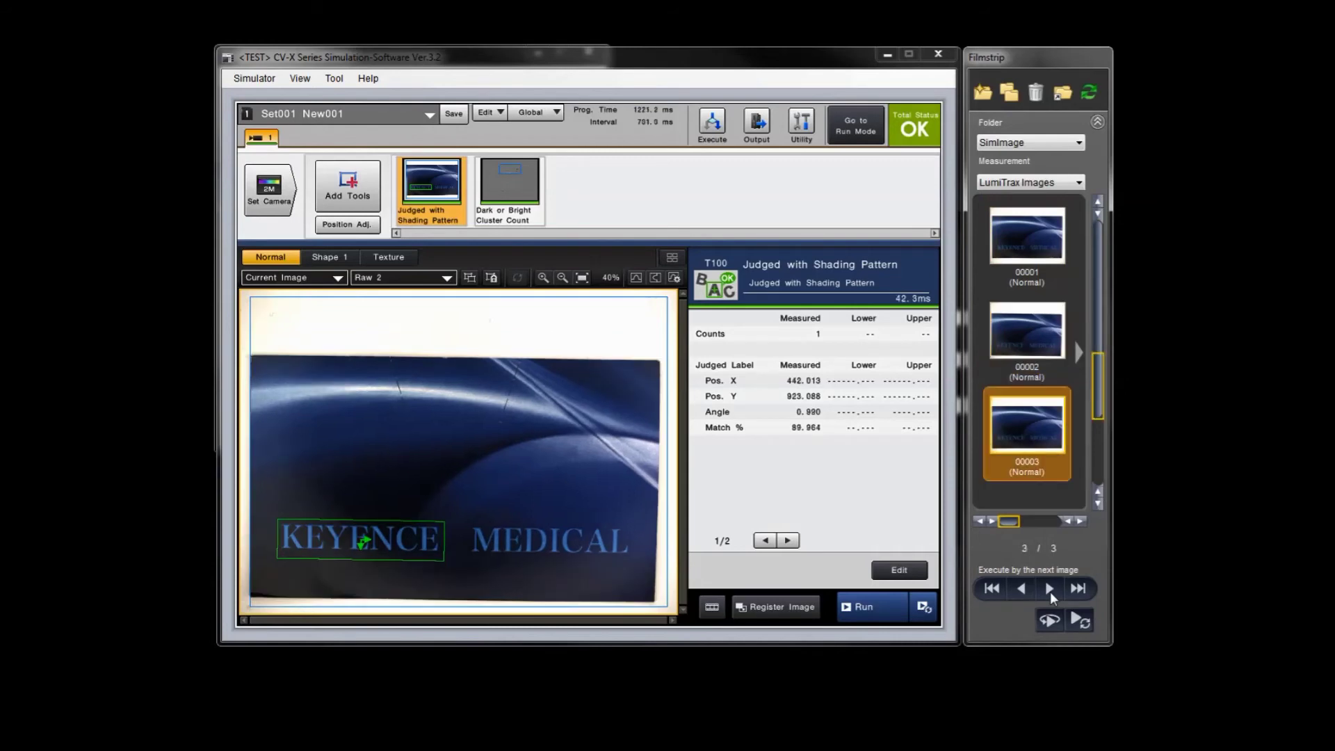
left_click(1050, 591)
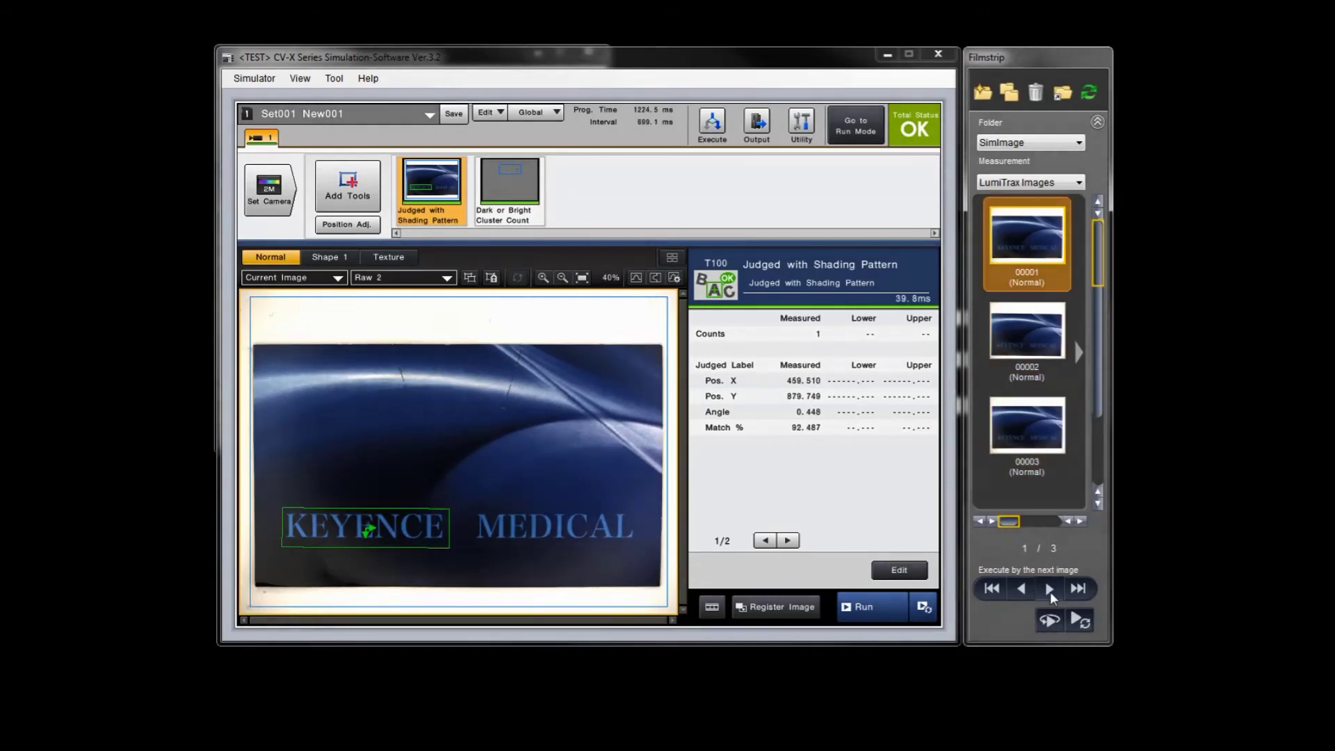
left_click(1050, 591)
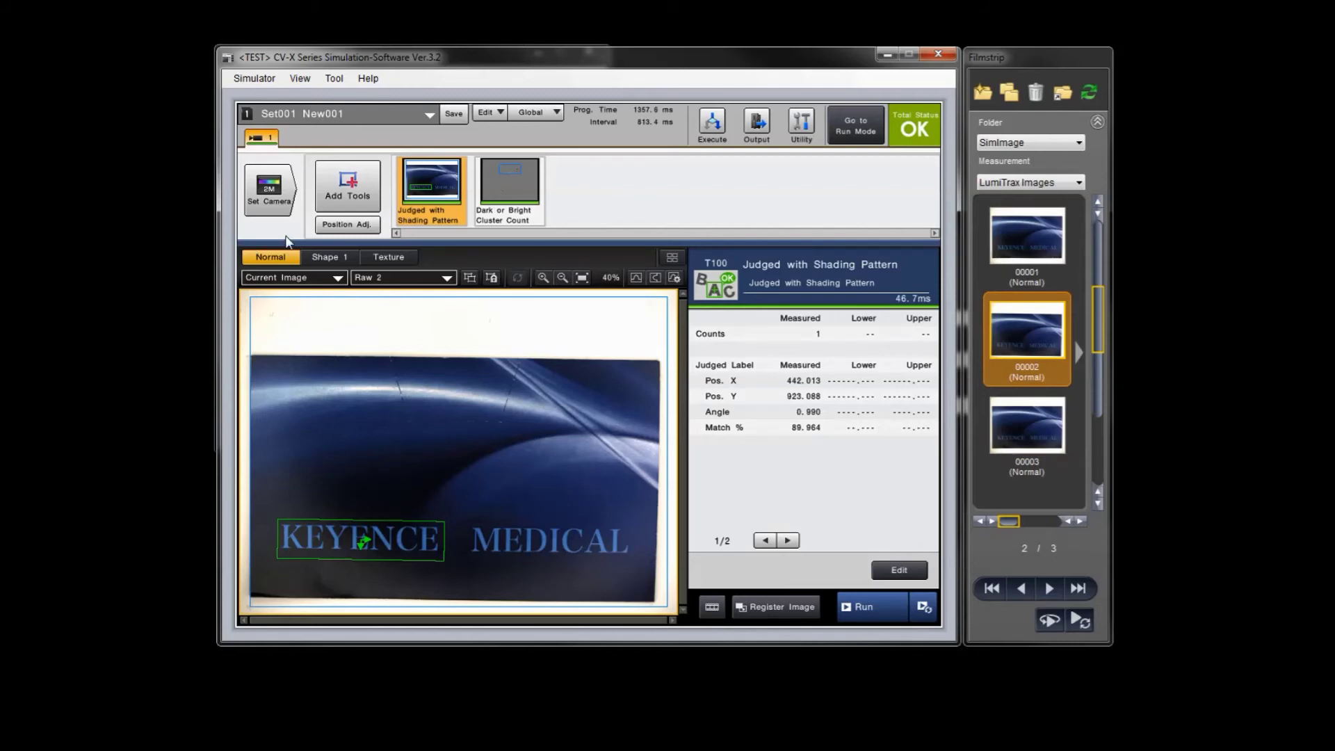
- Add a Color Component tool using the Normal image and a rectangular region around the card
left_click(341, 189)
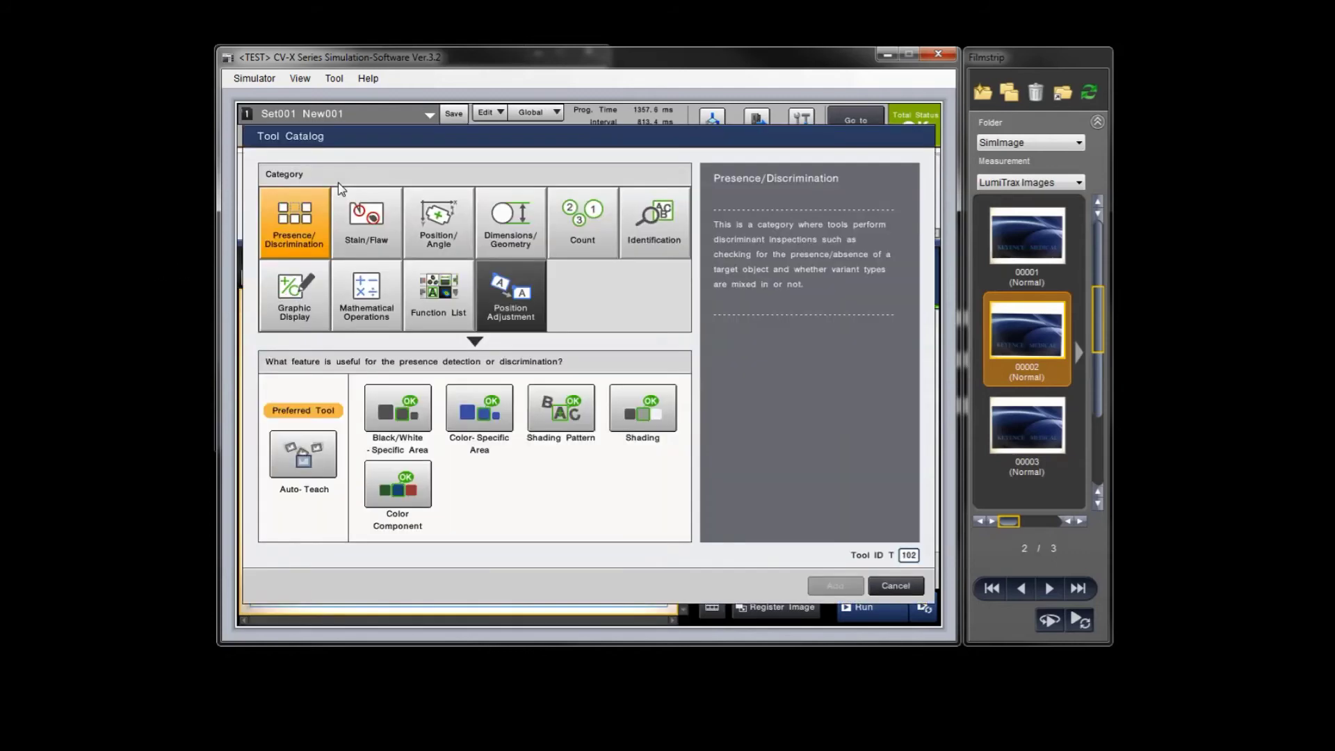
left_click(378, 482)
left_click(818, 584)
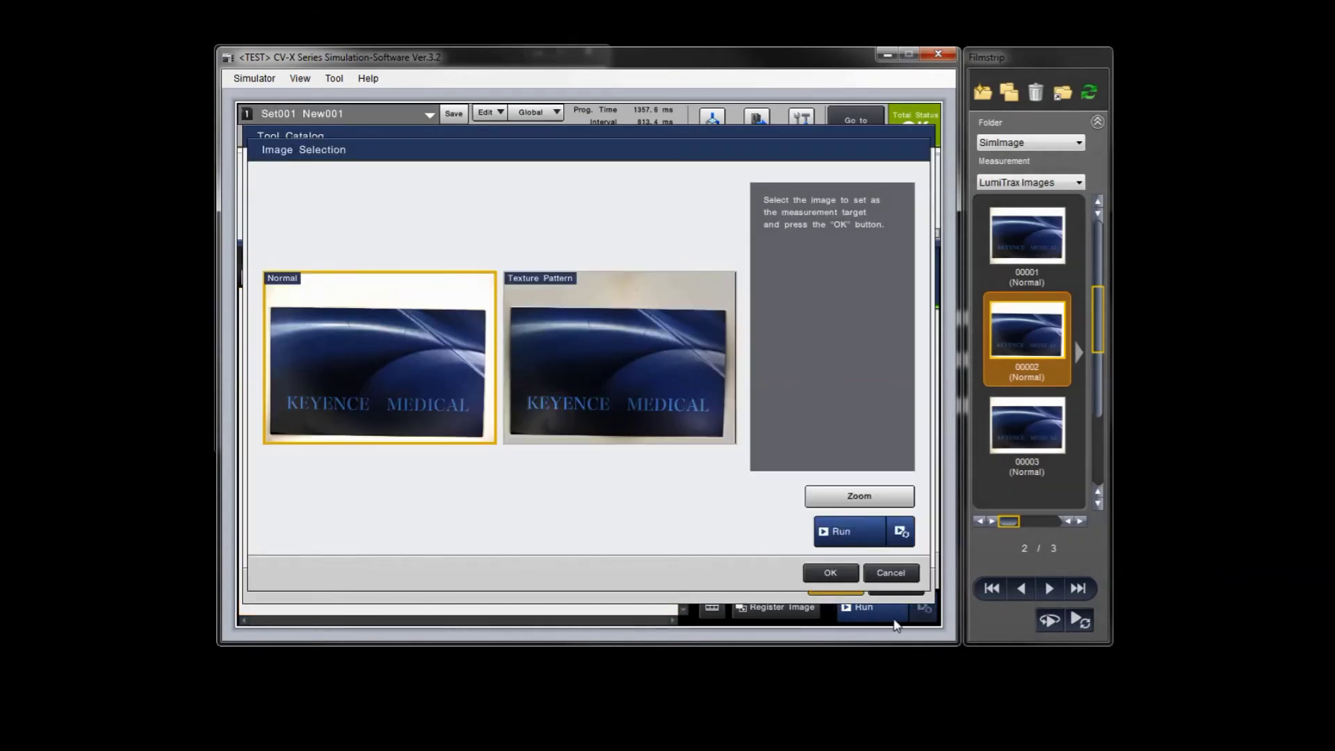
left_click(821, 572)
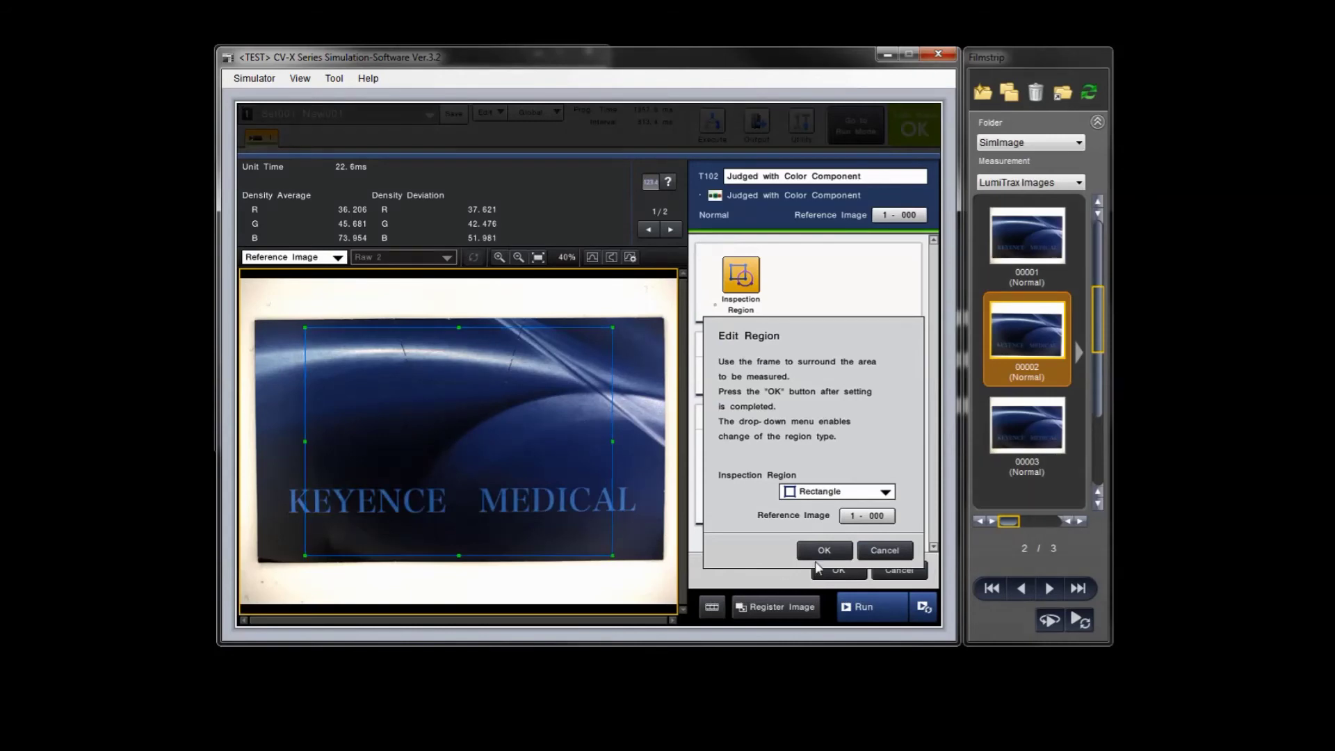
left_click(817, 552)
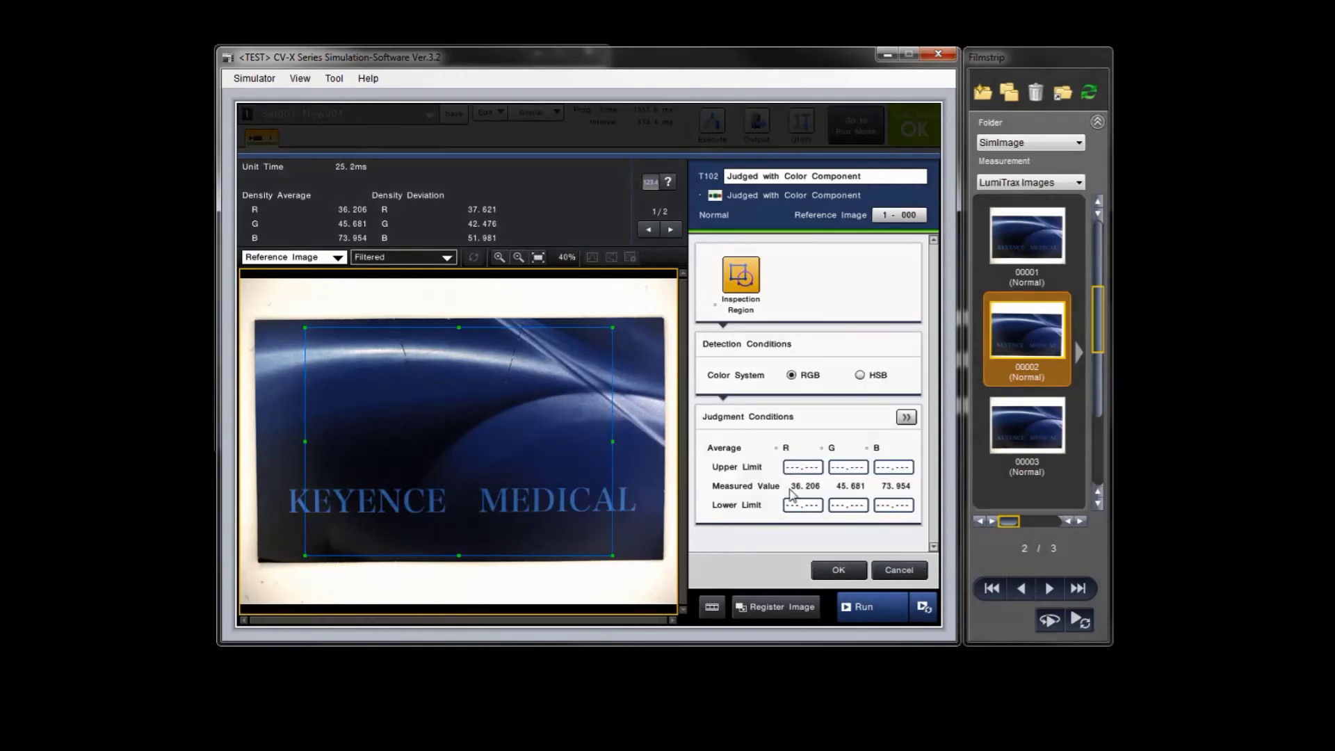
left_click(833, 572)
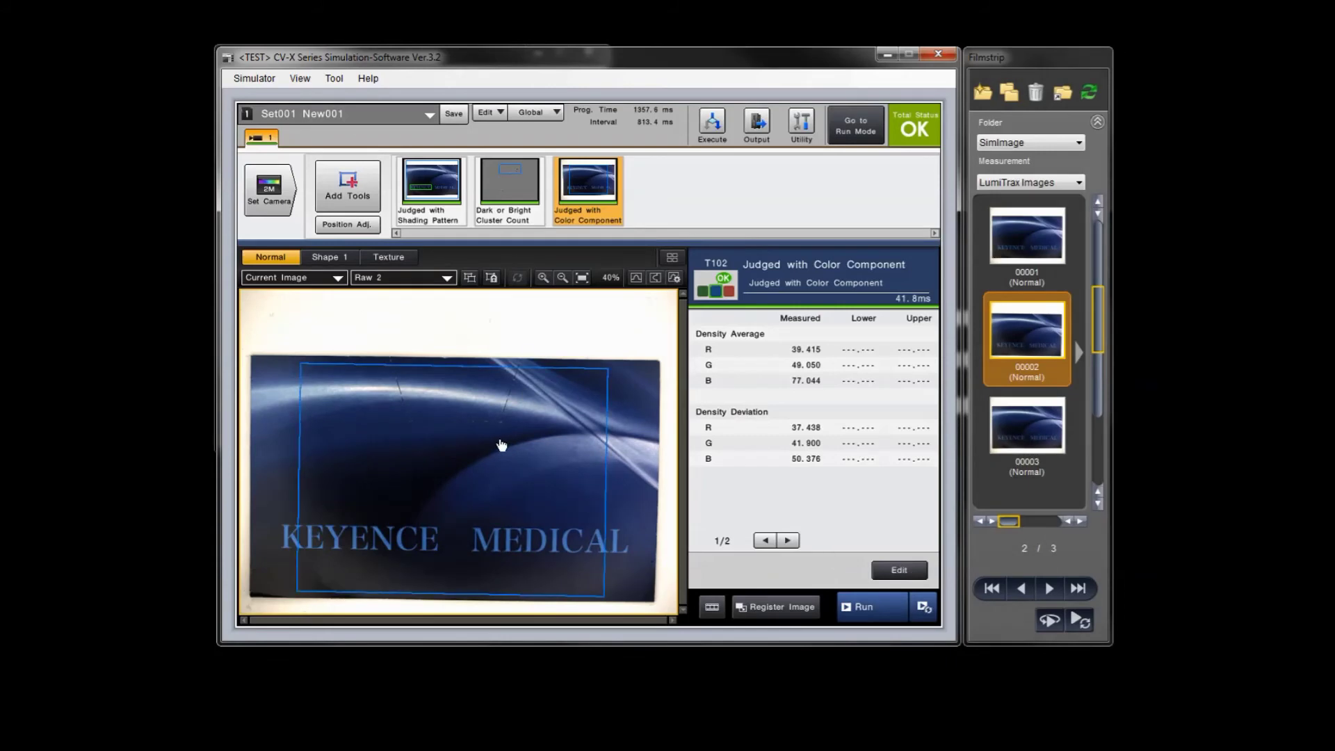
- Save the settings, run the saved images, check Color Component results, and close the simulator
left_click(844, 132)
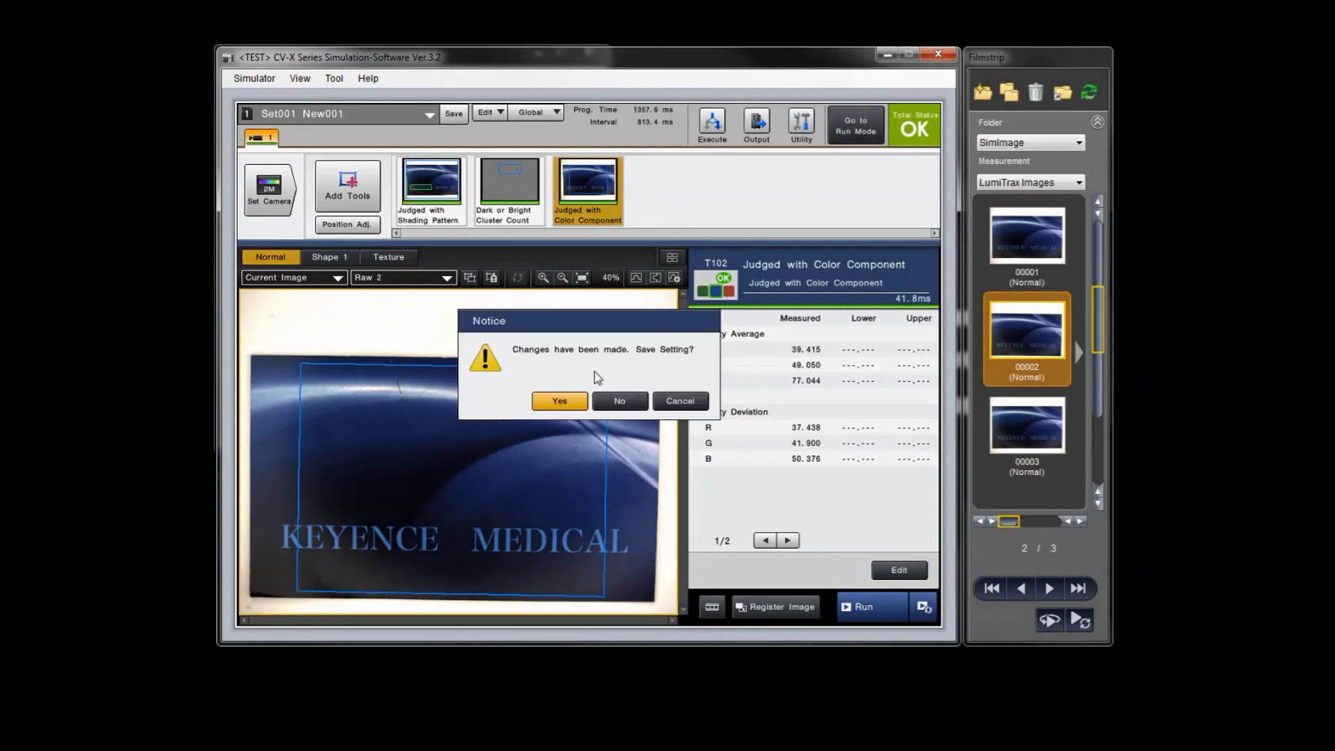
left_click(556, 399)
left_click(1051, 589)
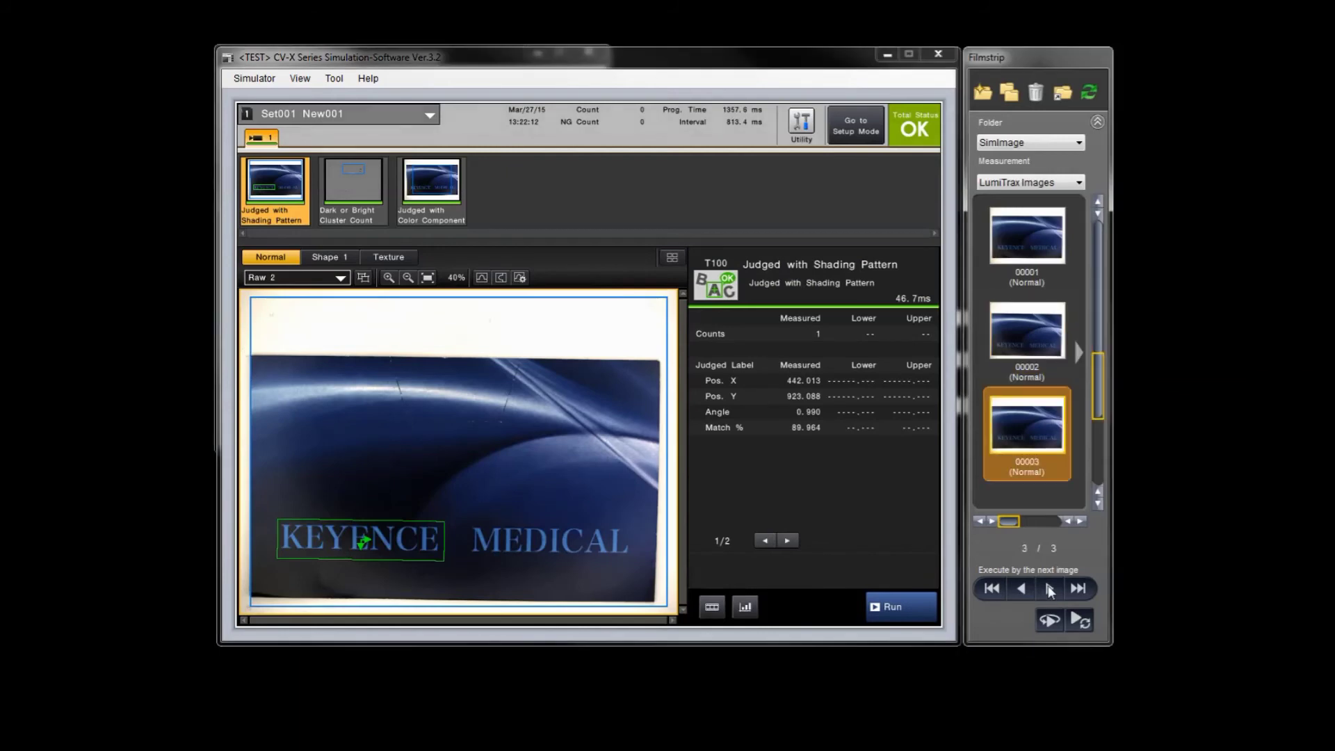
left_click(1050, 589)
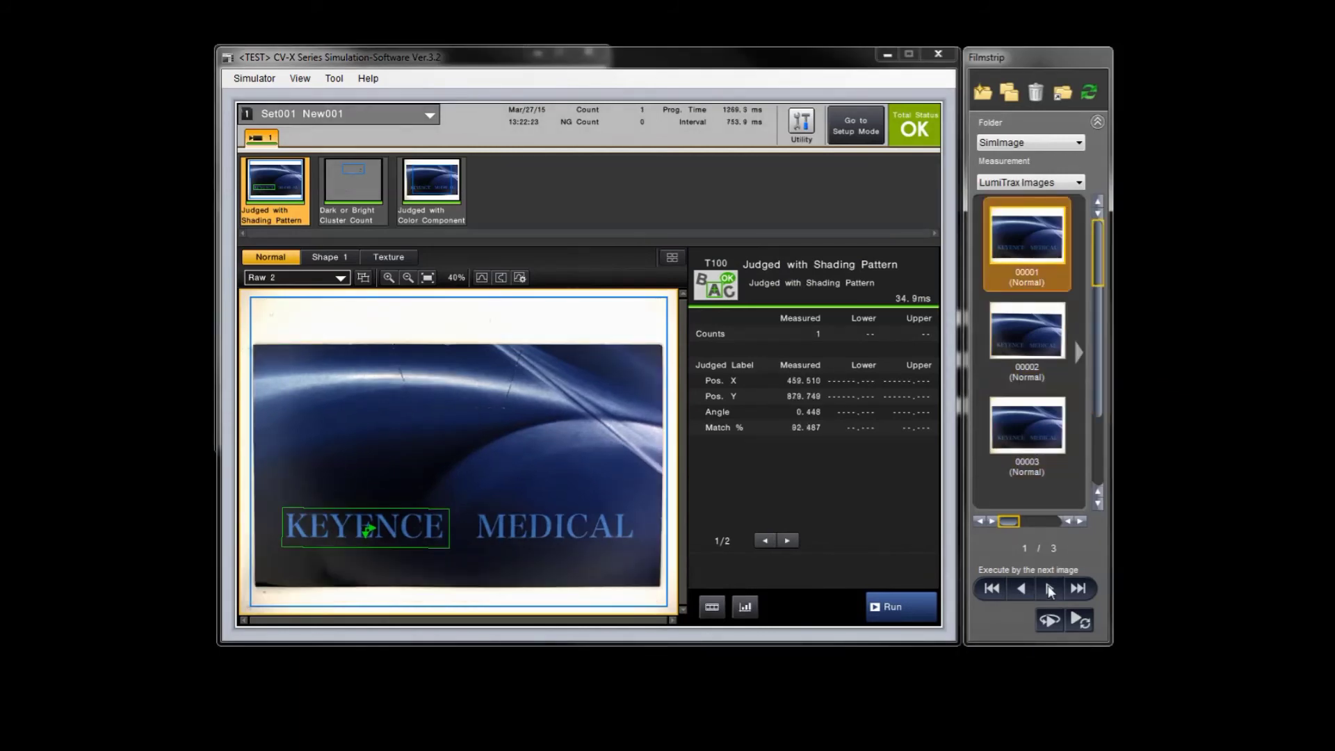
left_click(431, 186)
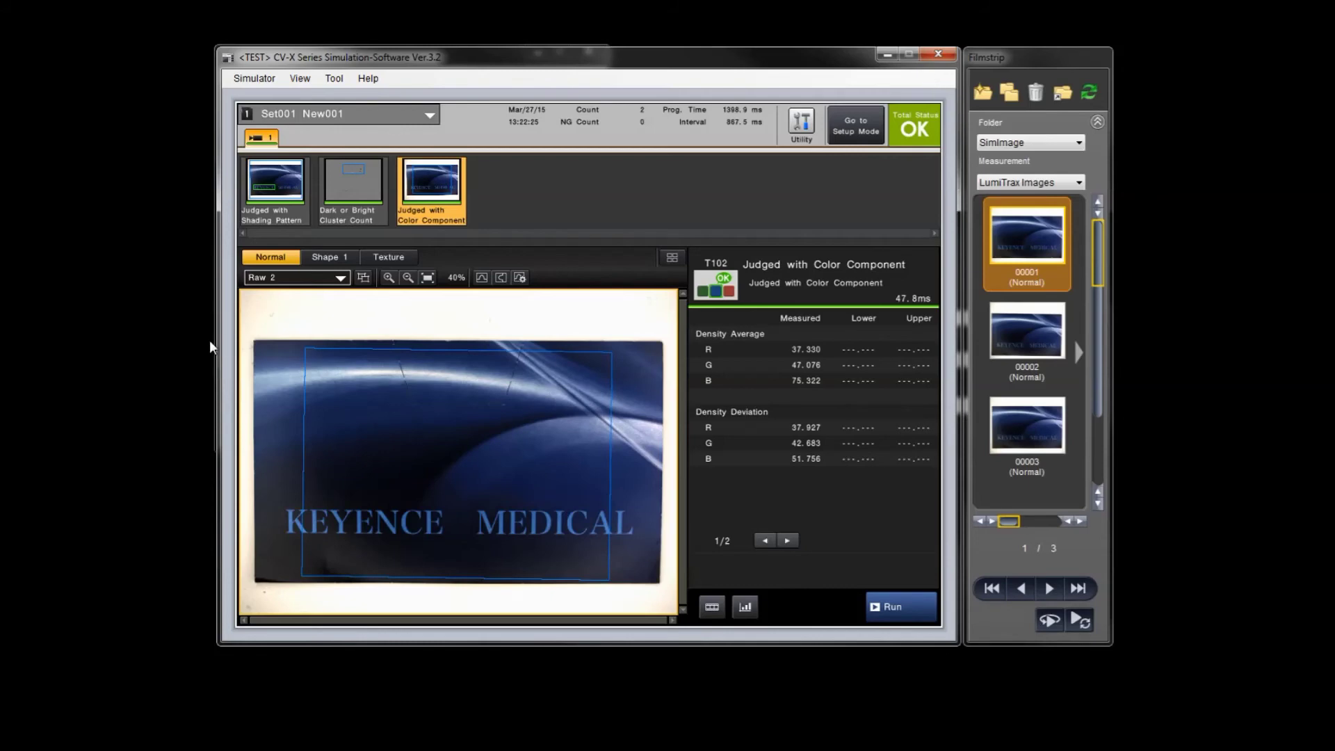
left_click(938, 53)
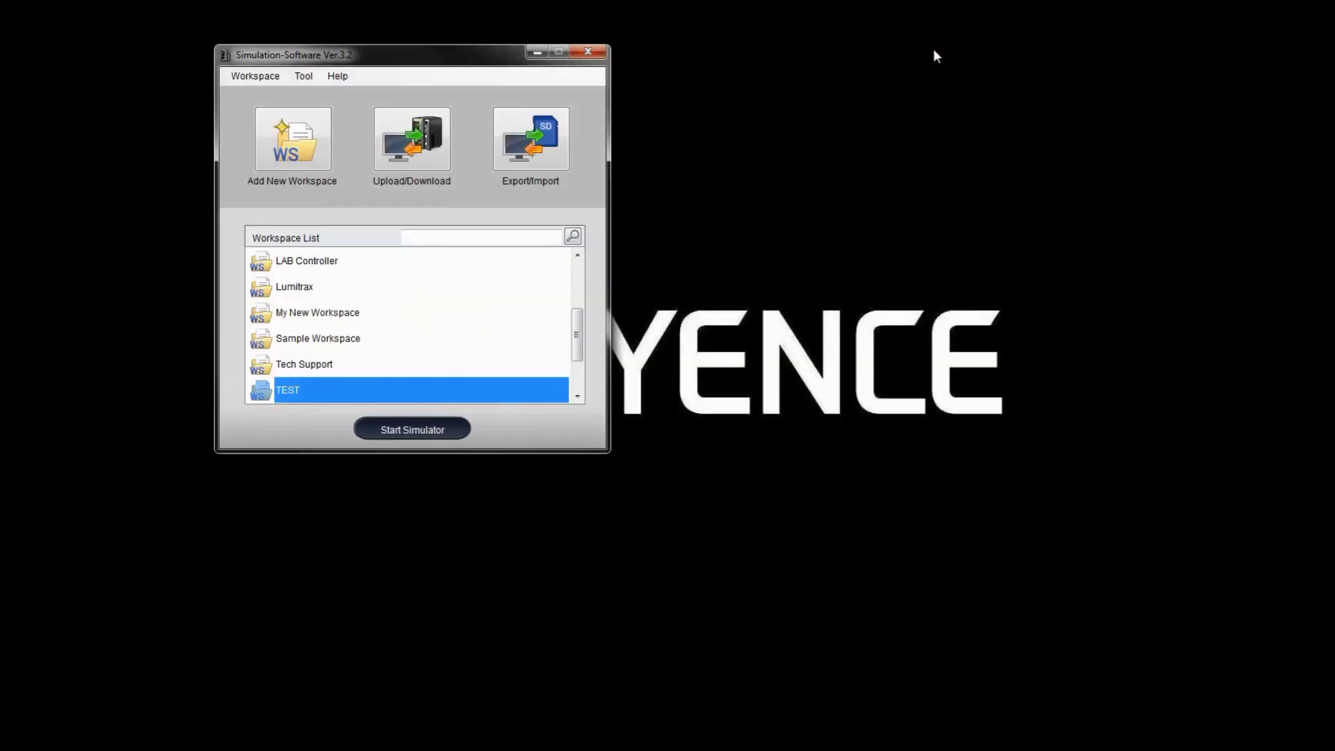
- Mark TEST for upload with only program 001 : New001 and the global settings file
left_click(398, 153)
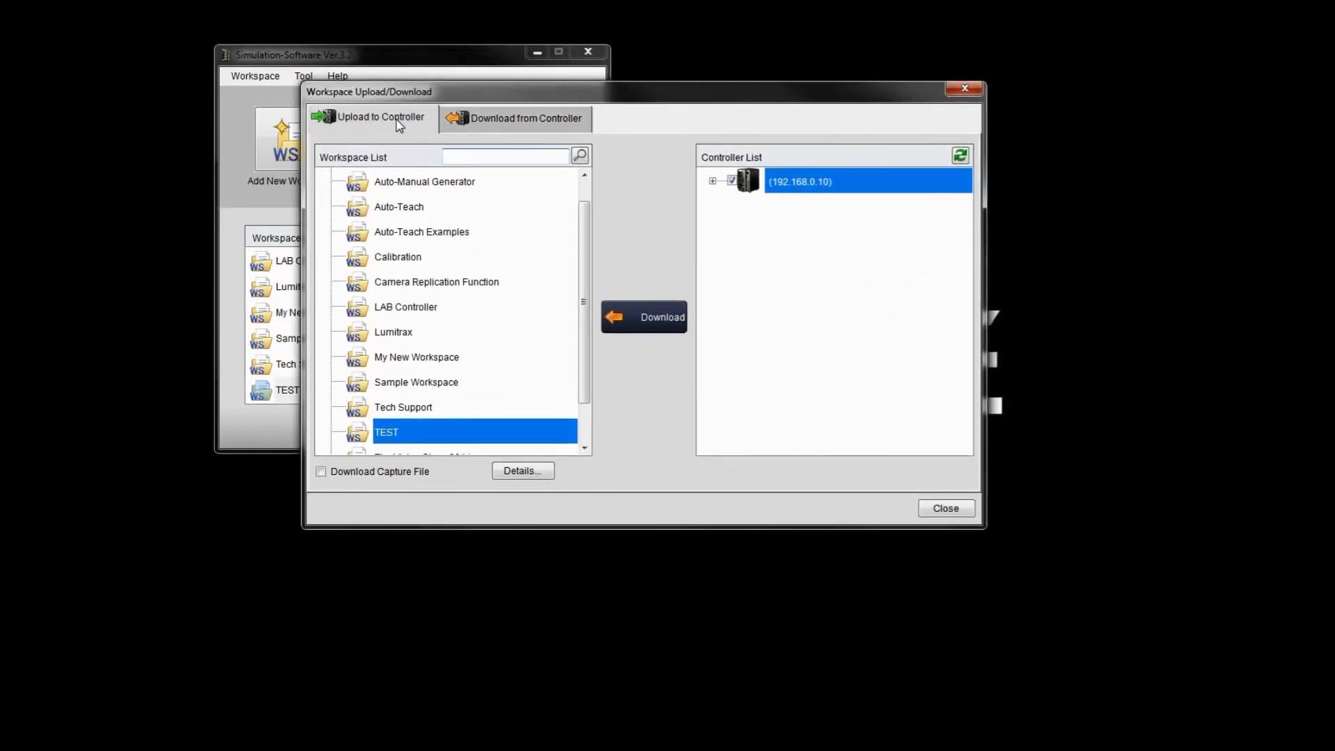
left_click(399, 126)
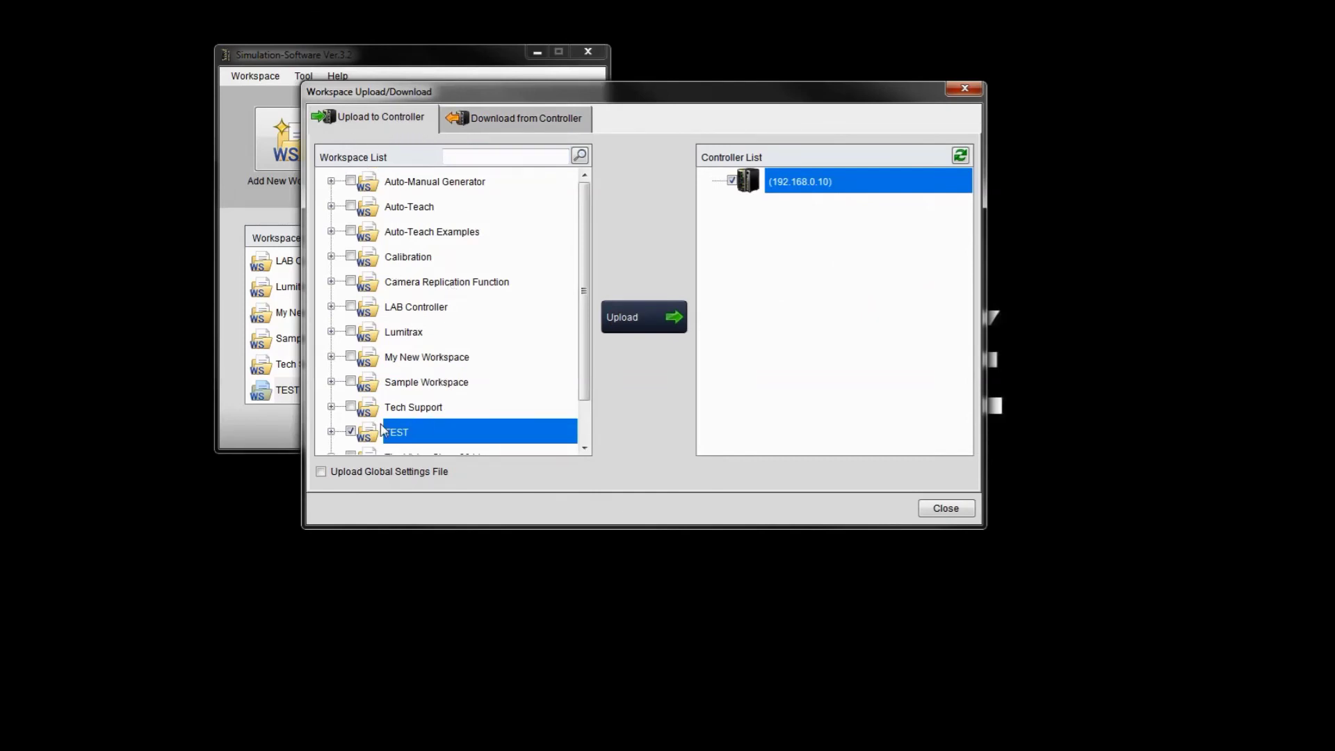
left_click(331, 431)
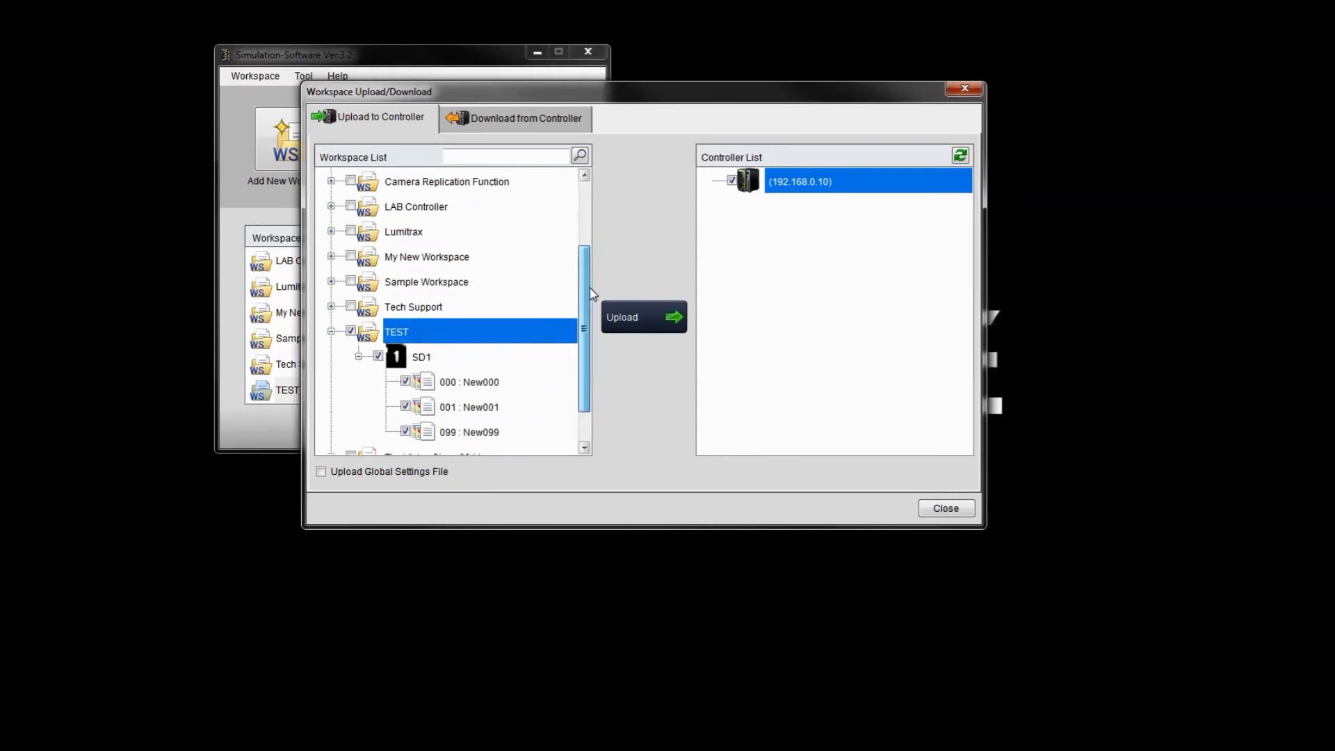
scroll(585, 289, "down", 1)
left_click(405, 381)
left_click(407, 333)
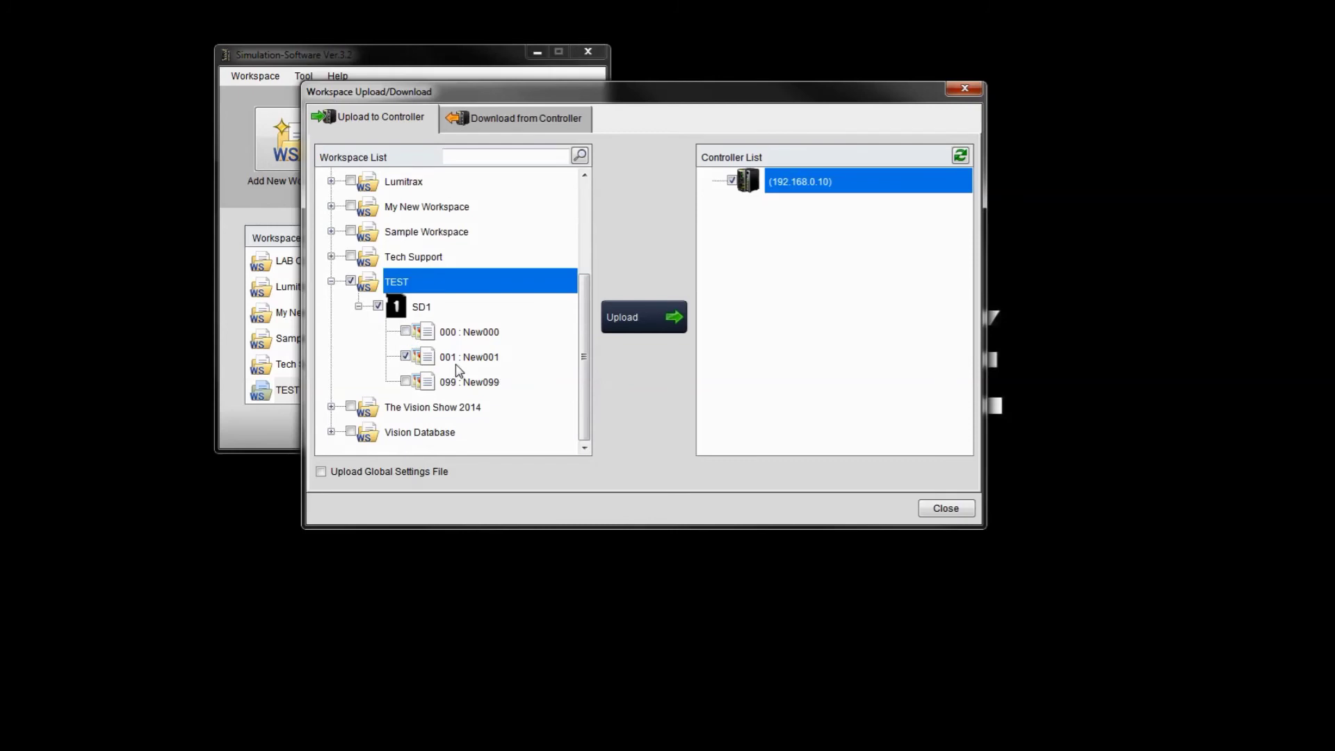
left_click(322, 475)
- Upload New001 without the global settings file, overwriting the controller's existing program
left_click(322, 473)
left_click(654, 321)
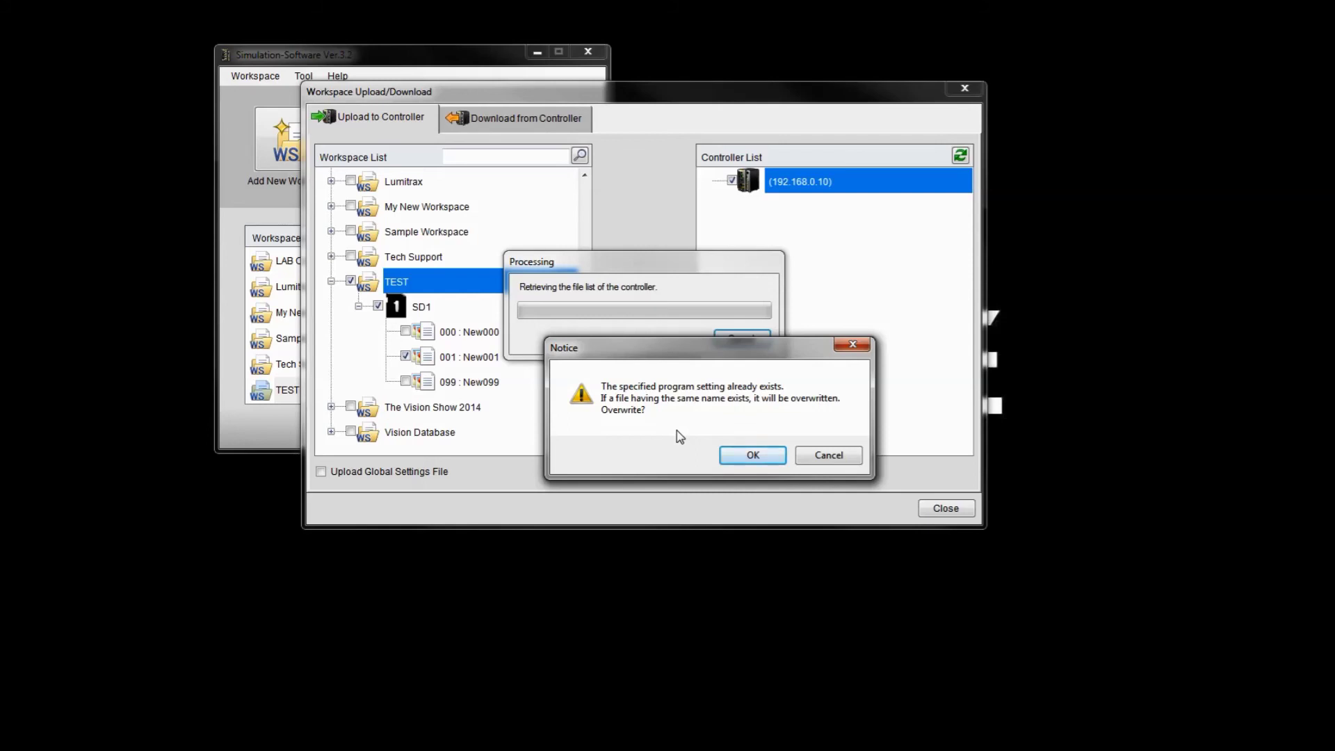
left_click(771, 454)
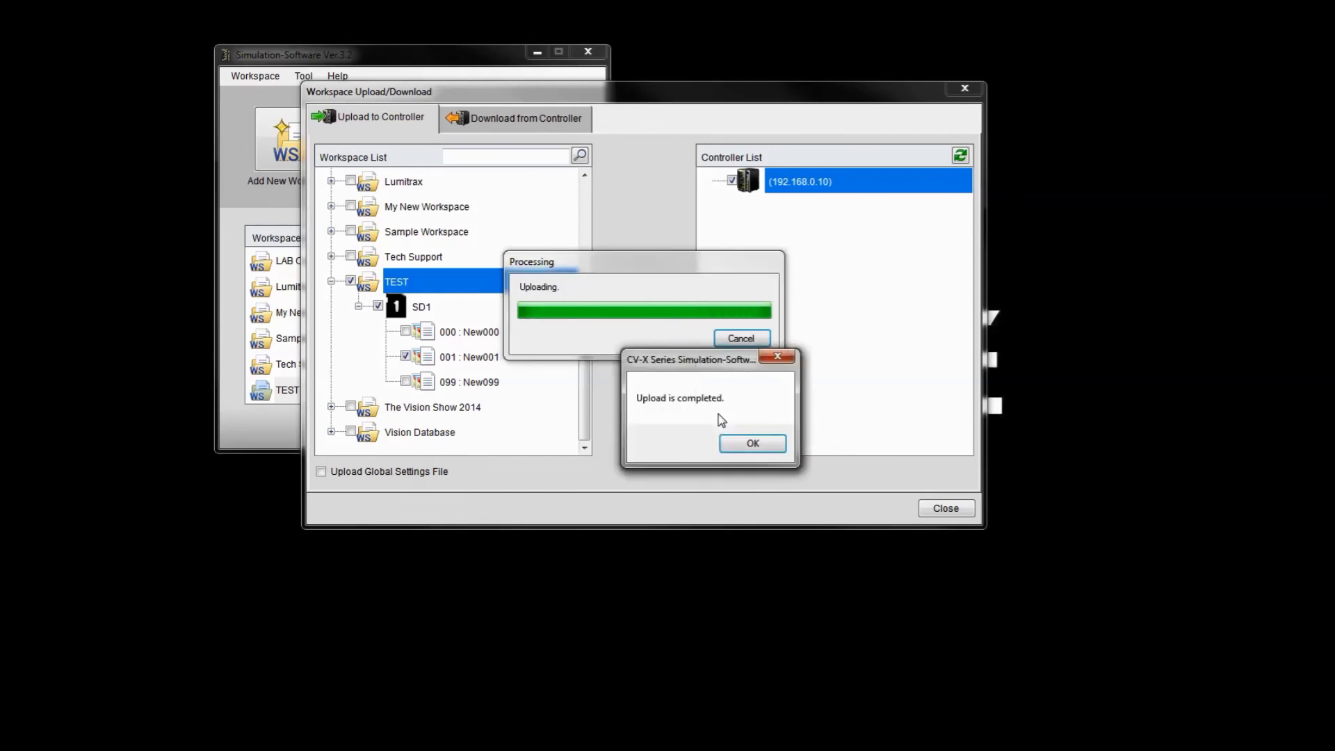
left_click(744, 447)
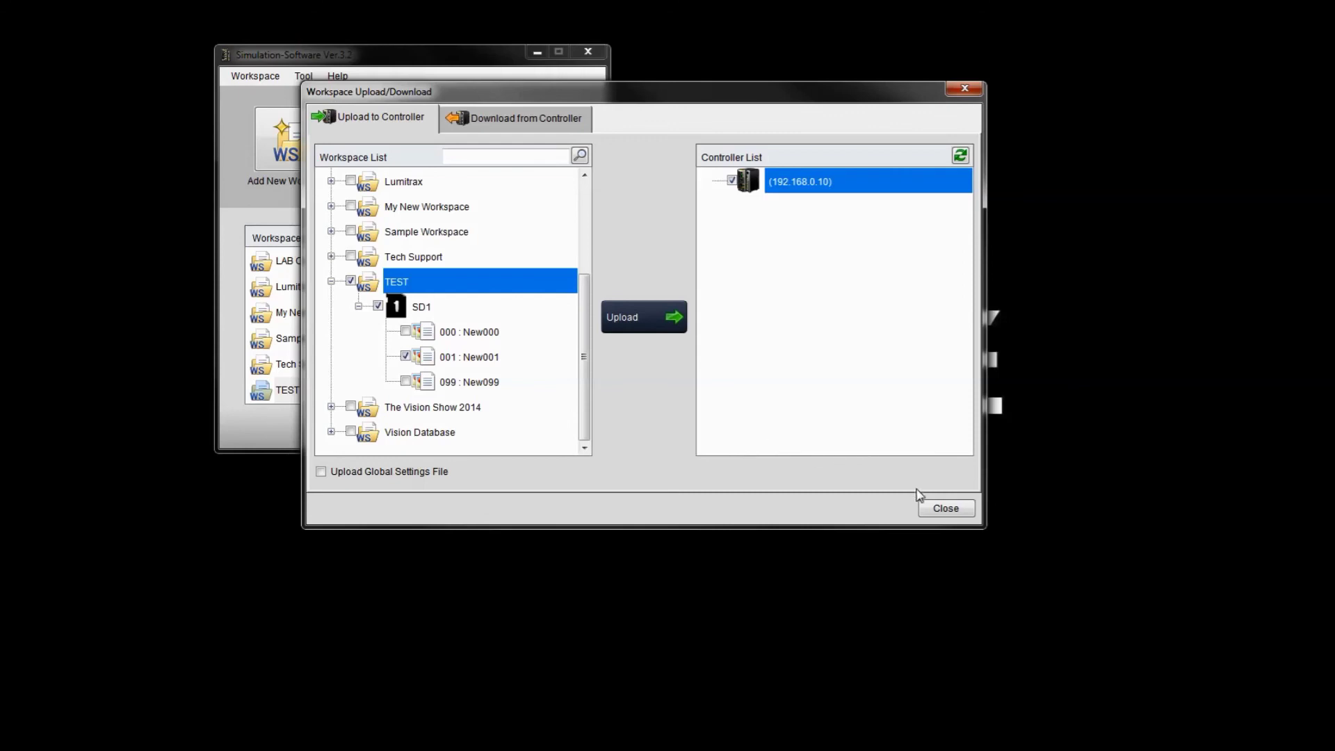
- Put the controller into Run Mode with the uploaded Color Component tool judging OK at 92.366%
left_click(939, 514)
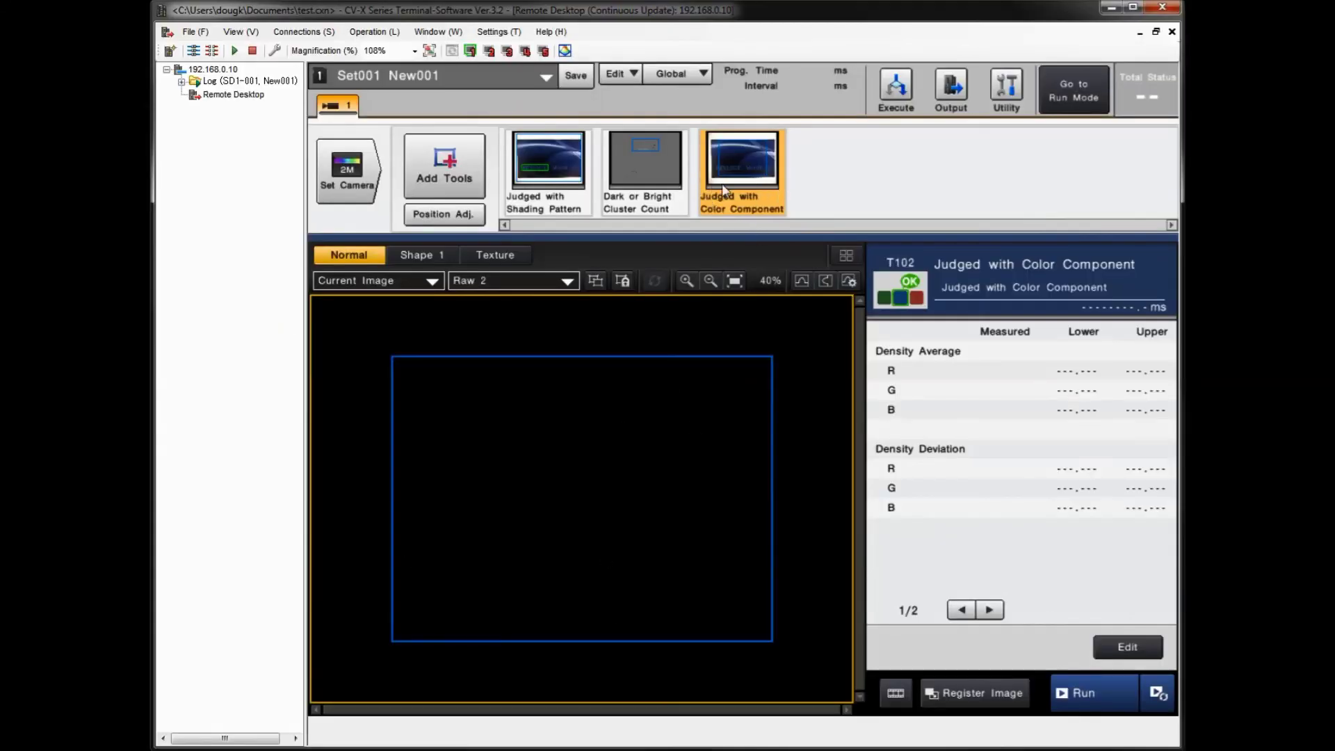
left_click(1082, 694)
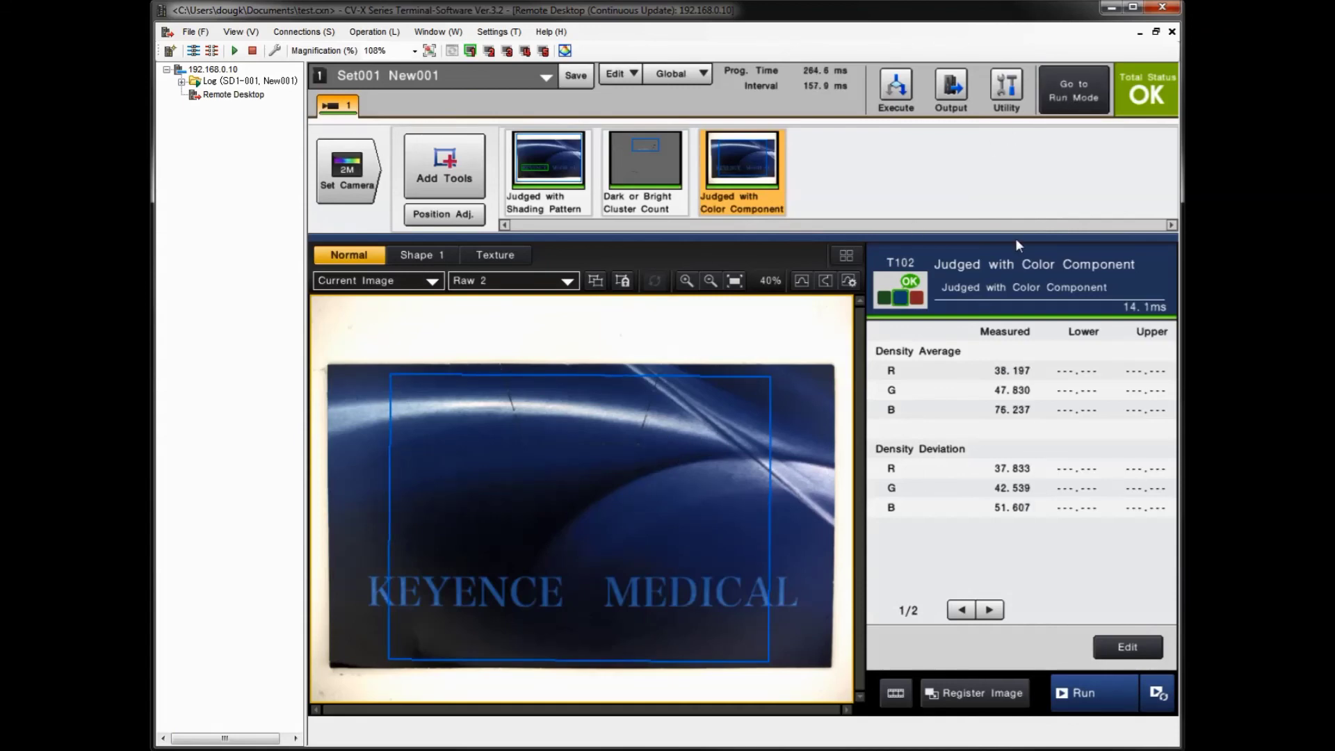
left_click(1094, 699)
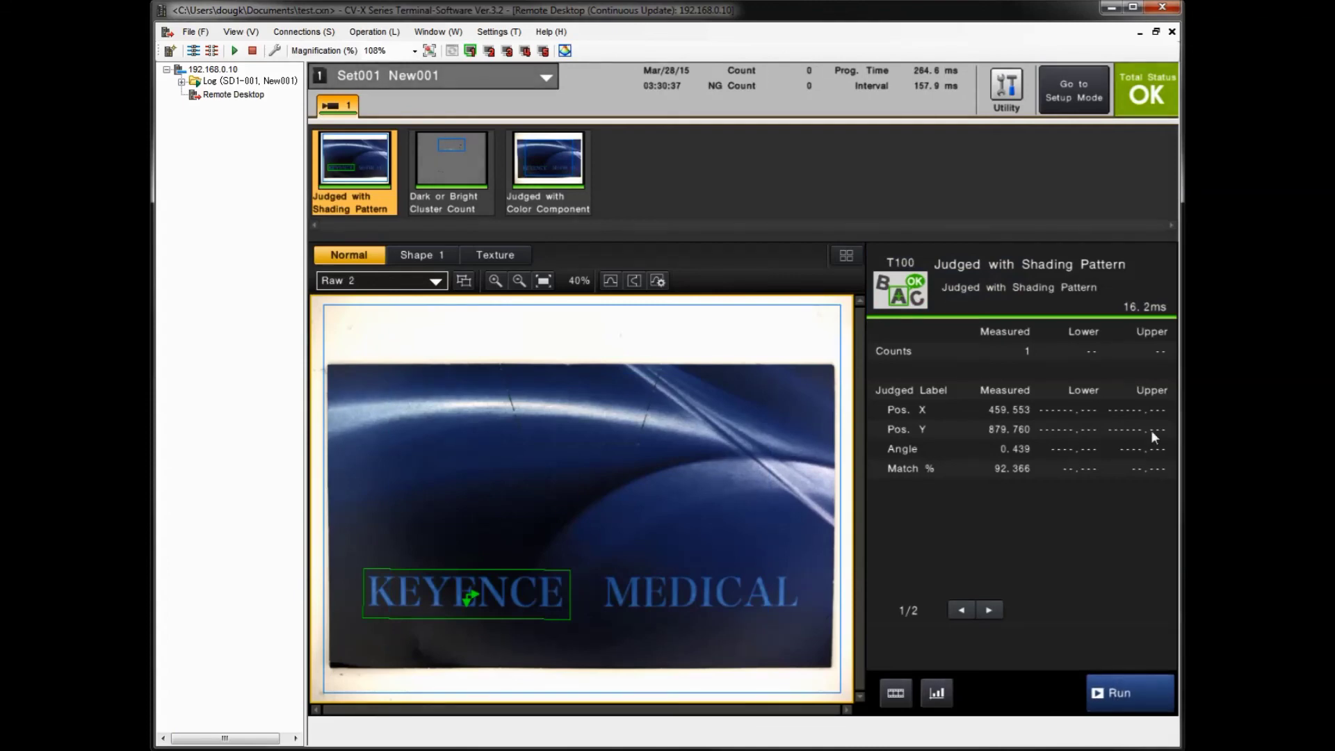